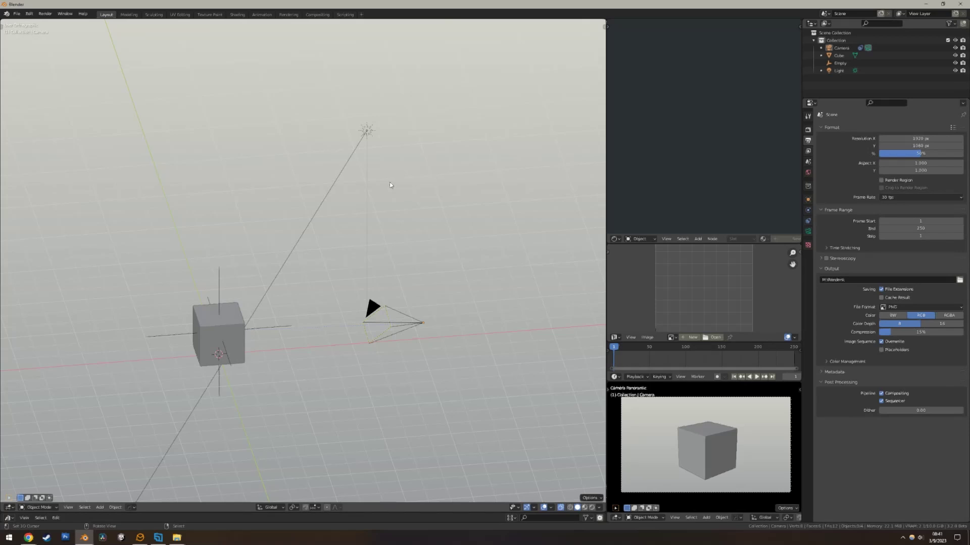
- Play RPReplay_Final1678296415.MP4 from the 'tutorial click by click' folder in Movies & TV
left_click(178, 540)
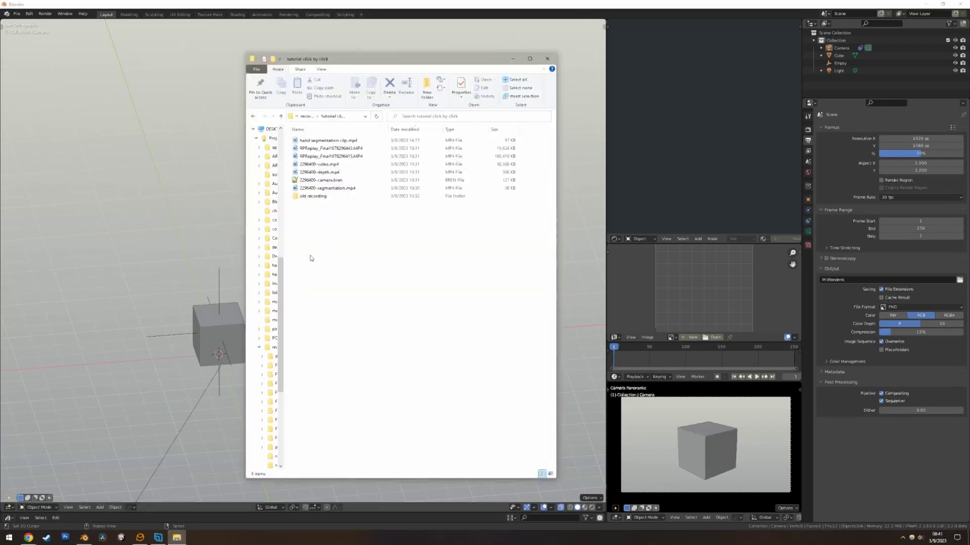
double_click(348, 157)
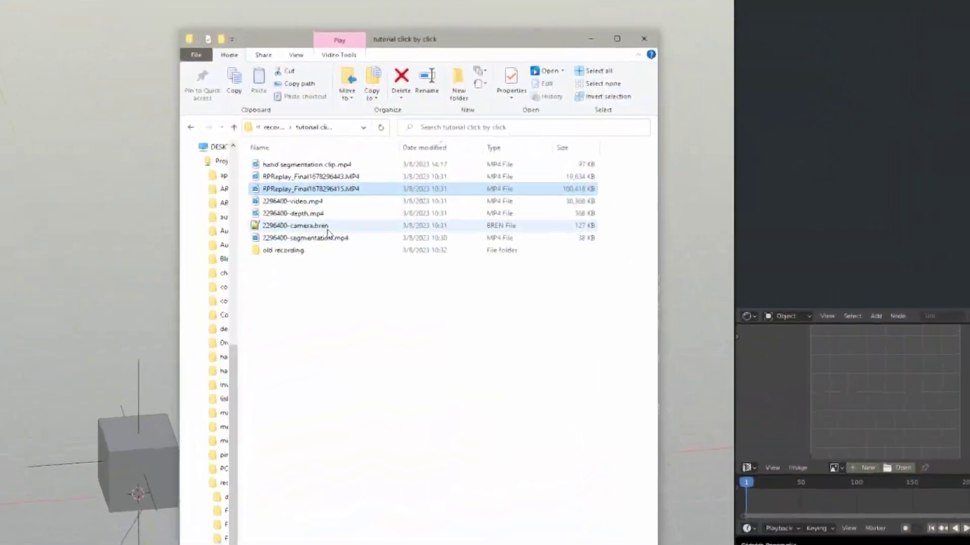
left_click_drag(300, 234, 367, 175)
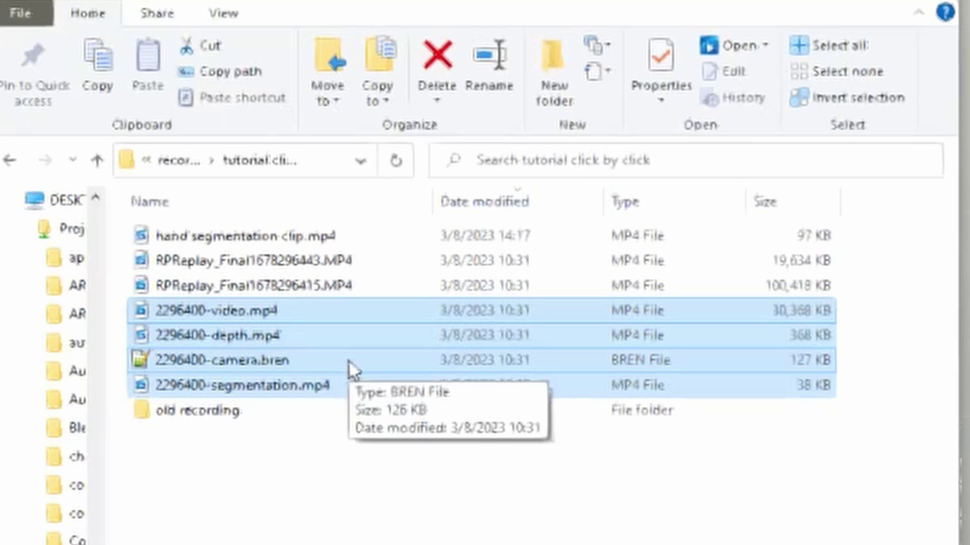
left_click(320, 385)
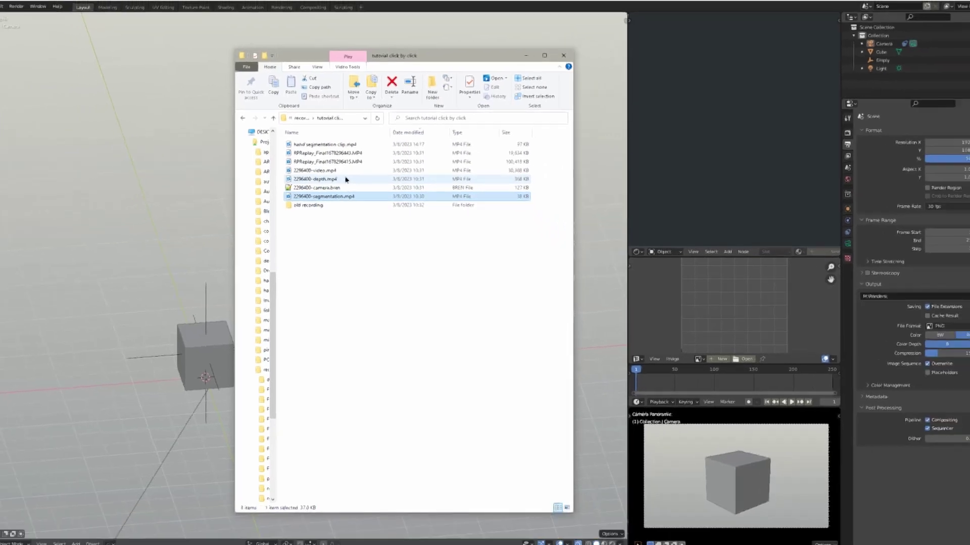
- Preview the 2296400 depth, colour and segmentation videos, then pause hand segmentation clip.mp4 partway
double_click(303, 205)
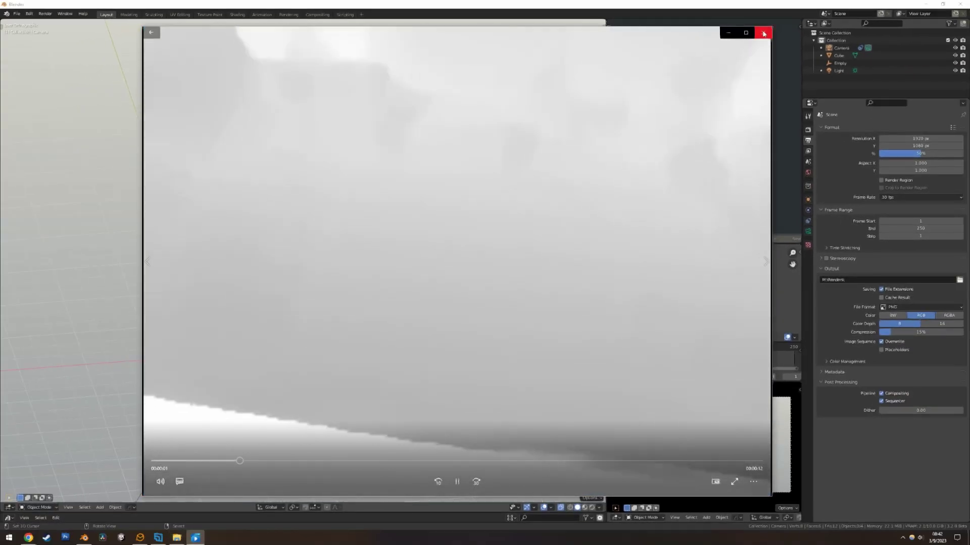
left_click(763, 33)
double_click(357, 166)
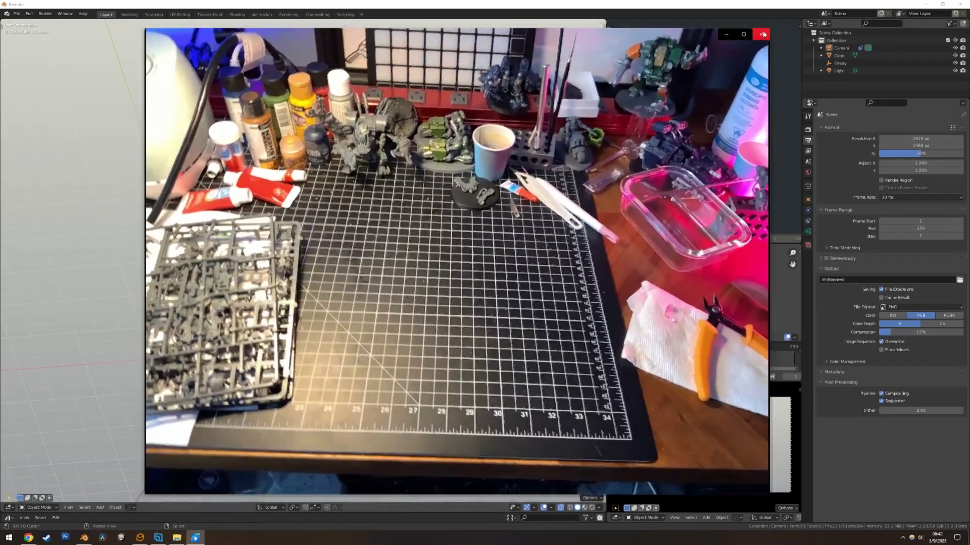
left_click(763, 32)
double_click(327, 188)
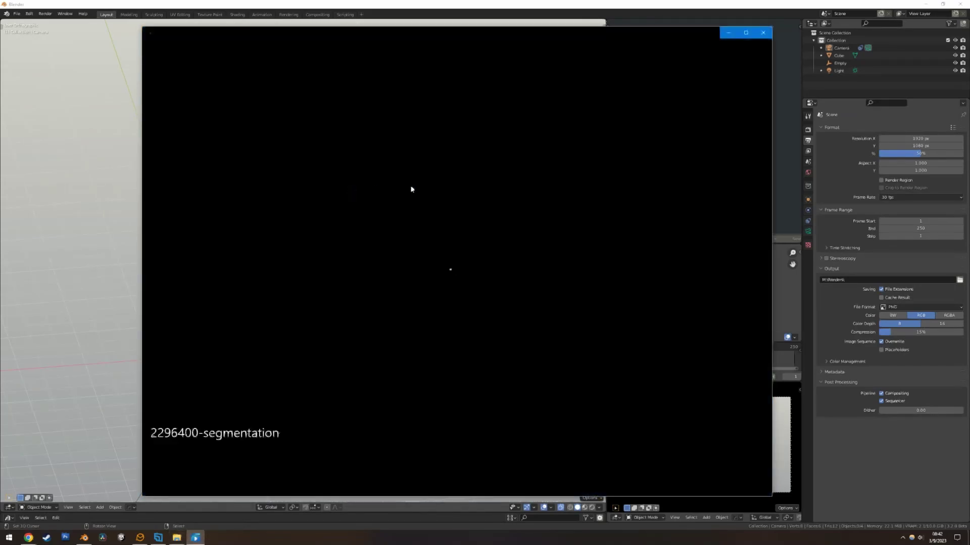
left_click(762, 33)
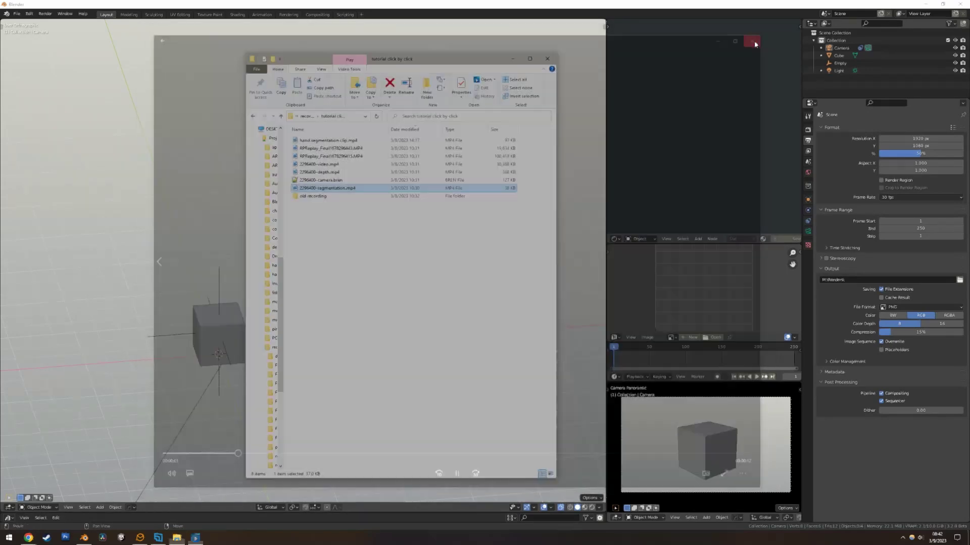
double_click(356, 141)
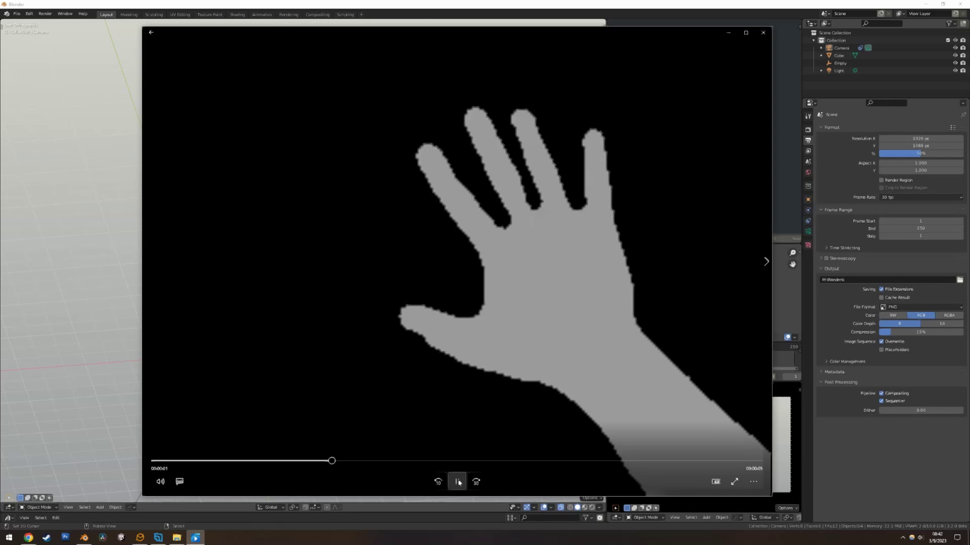
left_click(458, 482)
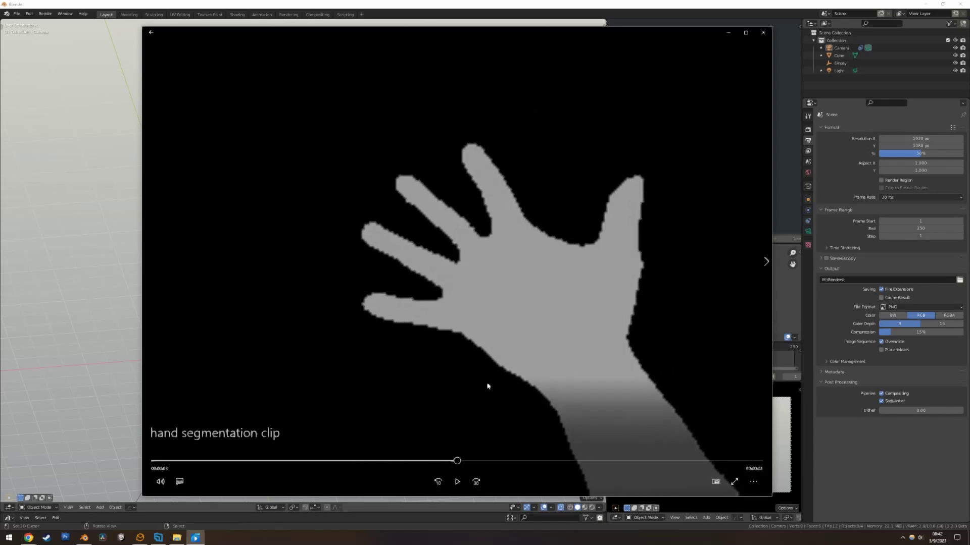
- Close the player and delete all four default objects from the Blender scene
left_click(763, 33)
key("a")
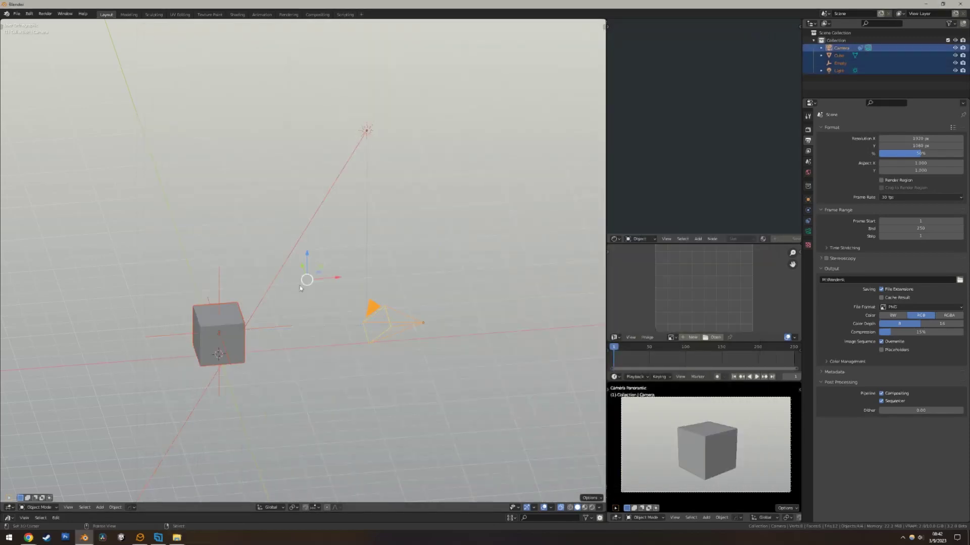
key("Delete")
- Filter the Add-ons preferences by 'bren' to confirm the Tracky importer is enabled
left_click(30, 15)
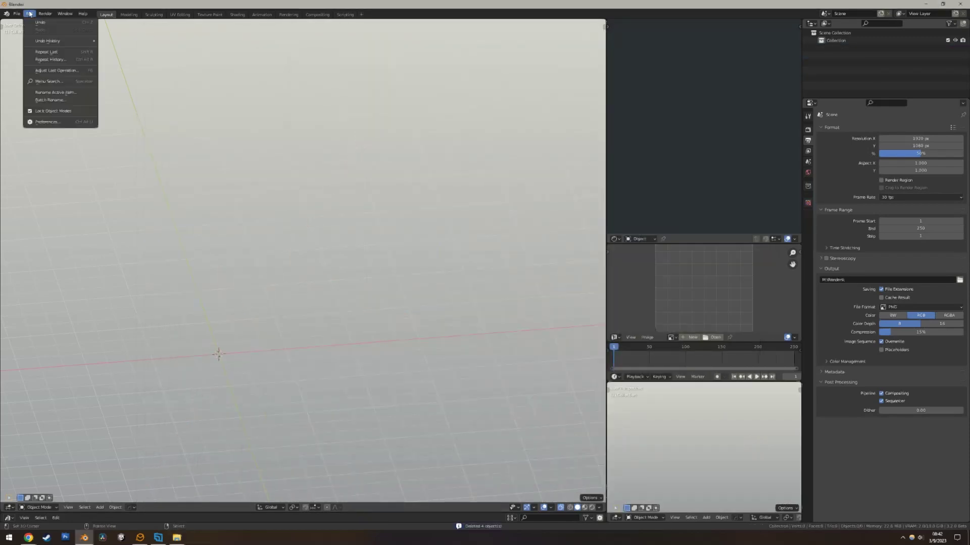
left_click(46, 125)
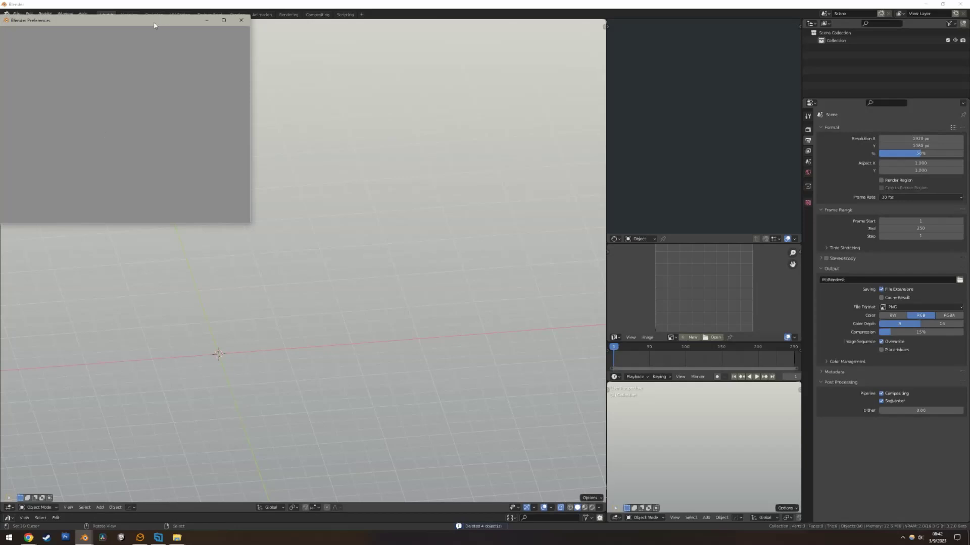
left_click_drag(154, 26, 362, 148)
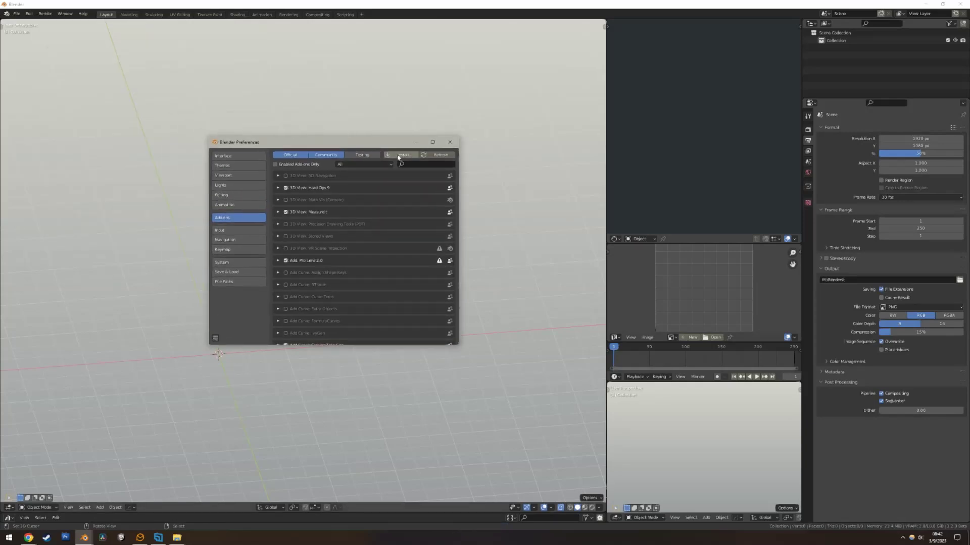
left_click(414, 164)
type("bren")
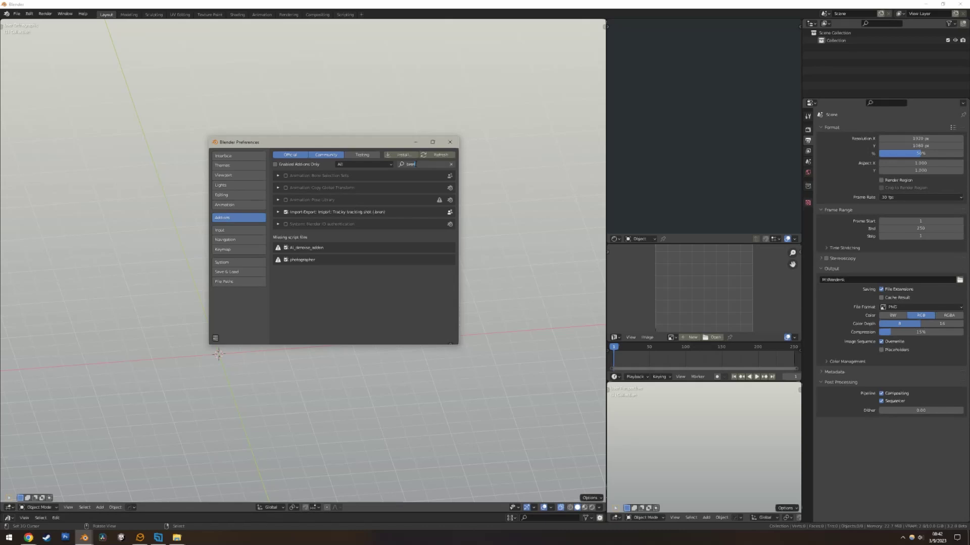
- Import 2296400-camera.bren with the Tracky Tracking Data (.bren) importer
left_click(450, 141)
left_click(16, 13)
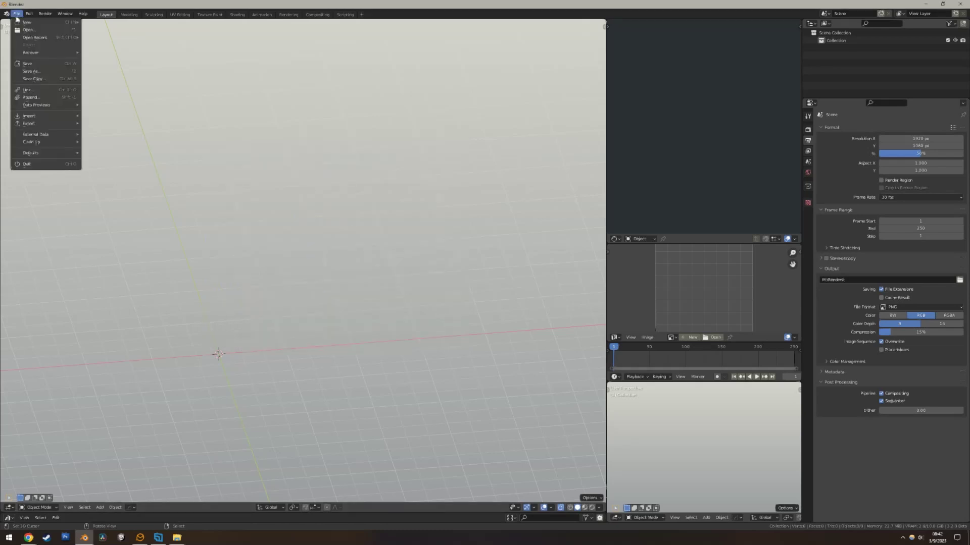
mouse_move(34, 115)
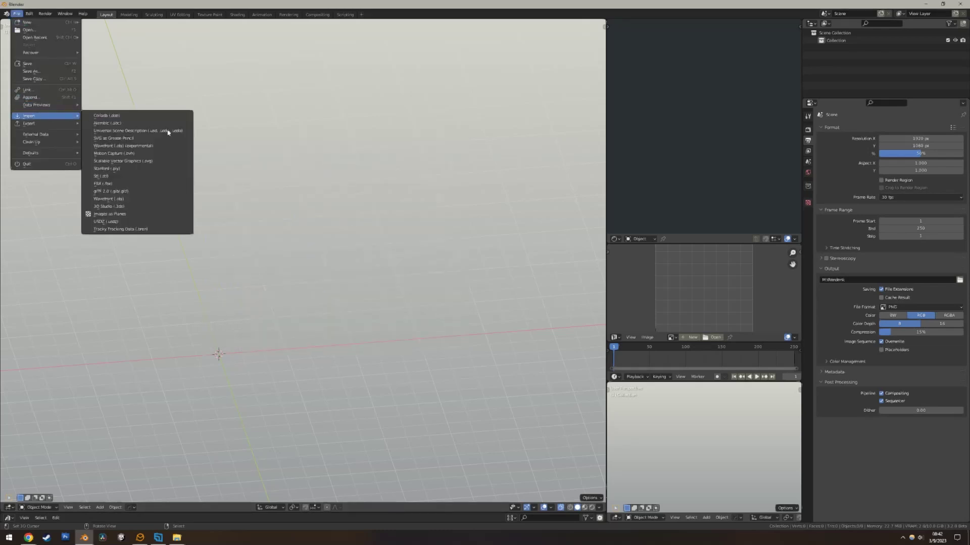
left_click(164, 229)
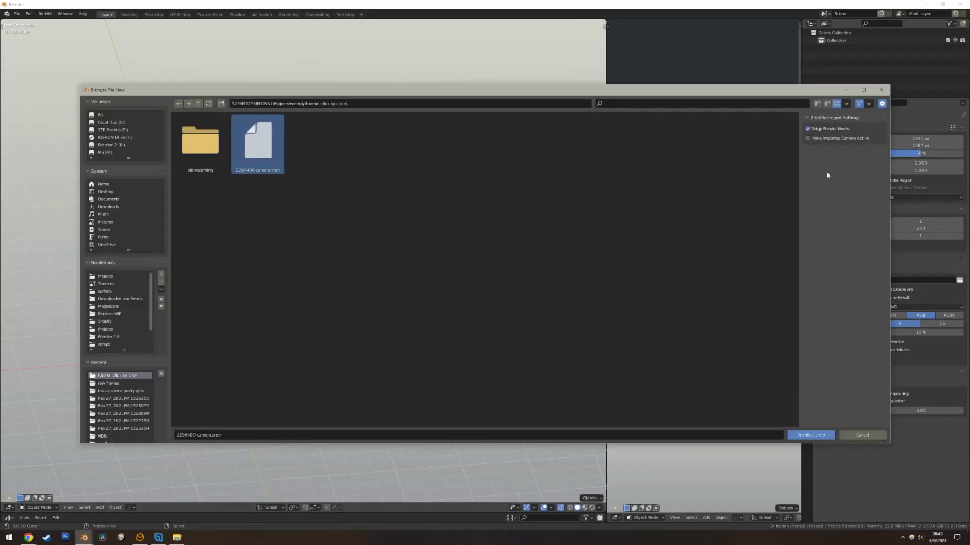
double_click(265, 155)
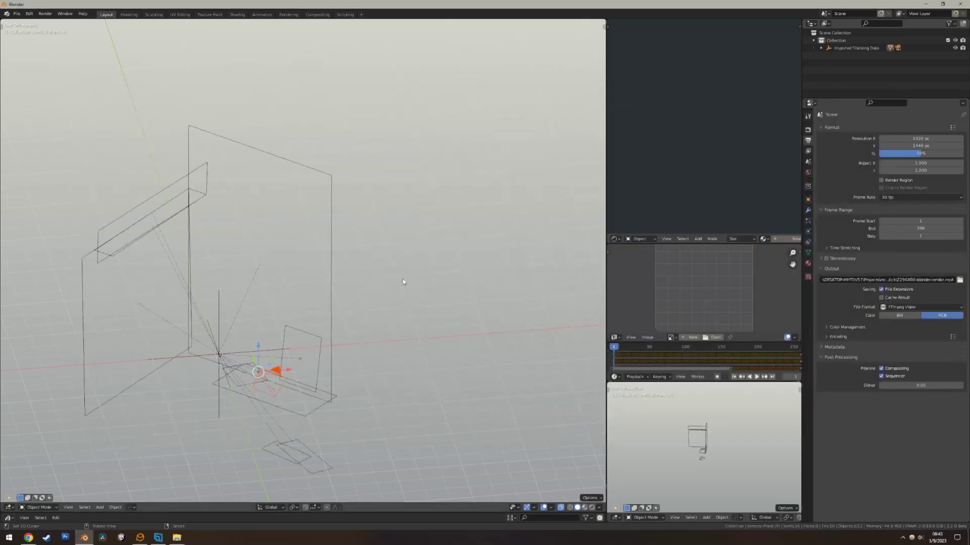
- View the small viewport through the tracked camera and play back the animation
scroll(524, 329, "up", 3)
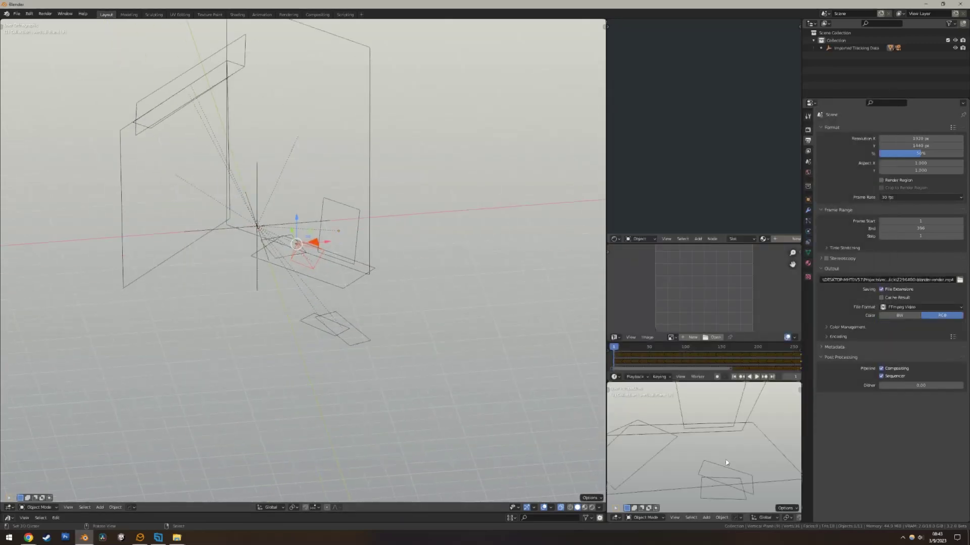
key("KP_0")
key("space")
mouse_move(366, 245)
middle_mouse_down()
mouse_move(343, 225)
mouse_move(353, 235)
middle_mouse_up()
scroll(353, 235, "up", 3)
- Select the ARCamera and inspect its lens and background video settings, then the vertical plane
left_click(332, 246)
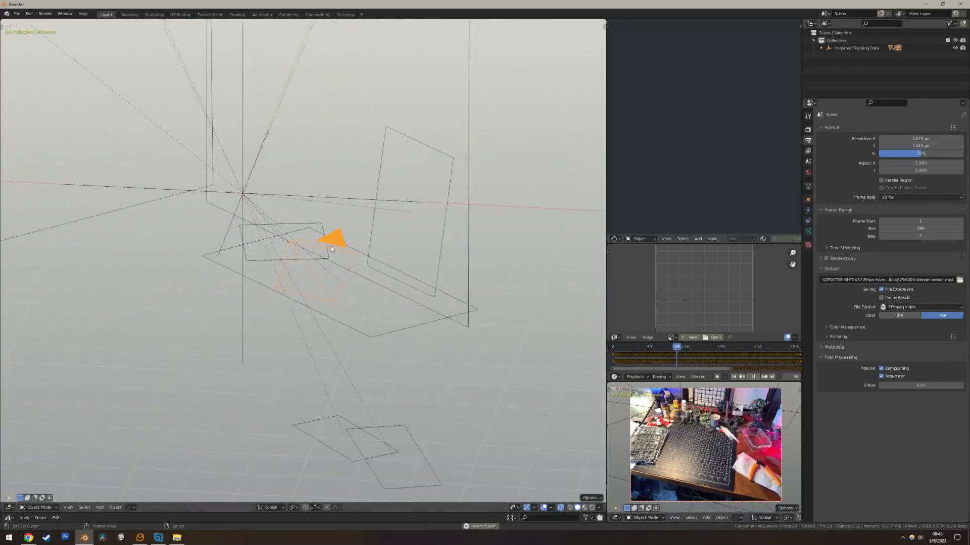
scroll(714, 356, "up", 2)
scroll(715, 357, "up", 1)
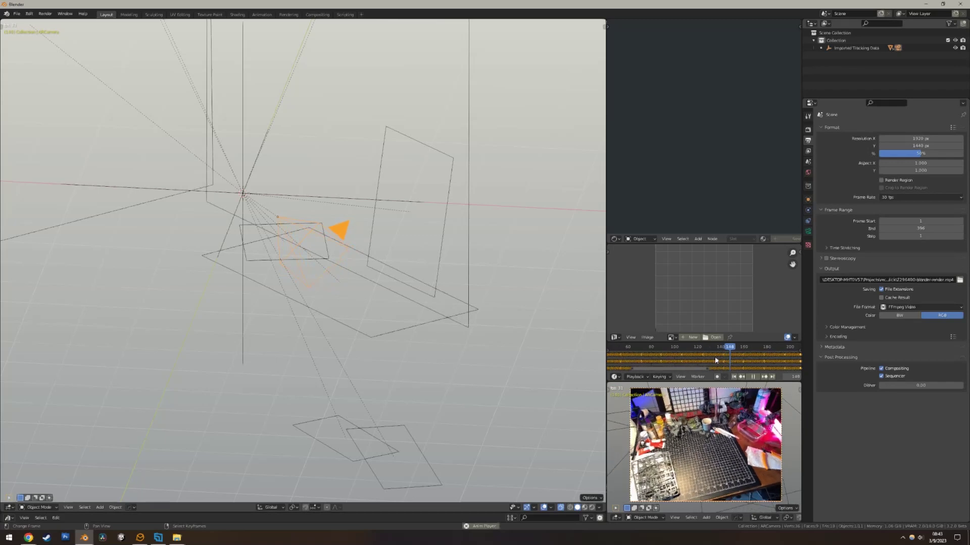
left_click(808, 231)
left_click(821, 246)
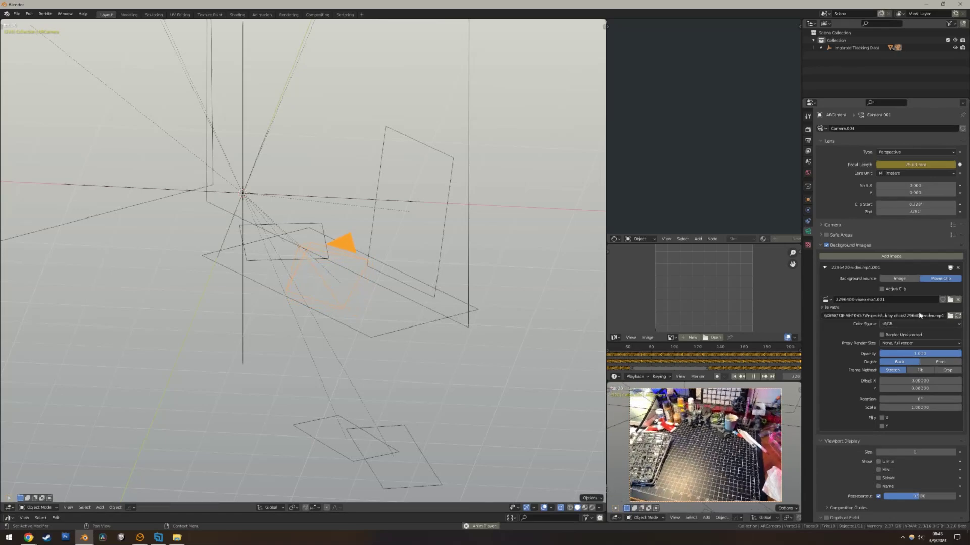
middle_click_drag(393, 287, 381, 247)
left_click(374, 236)
- From top view, rotate the Imported Tracking Data about -46° and shift it left onto the grid
left_click(296, 247)
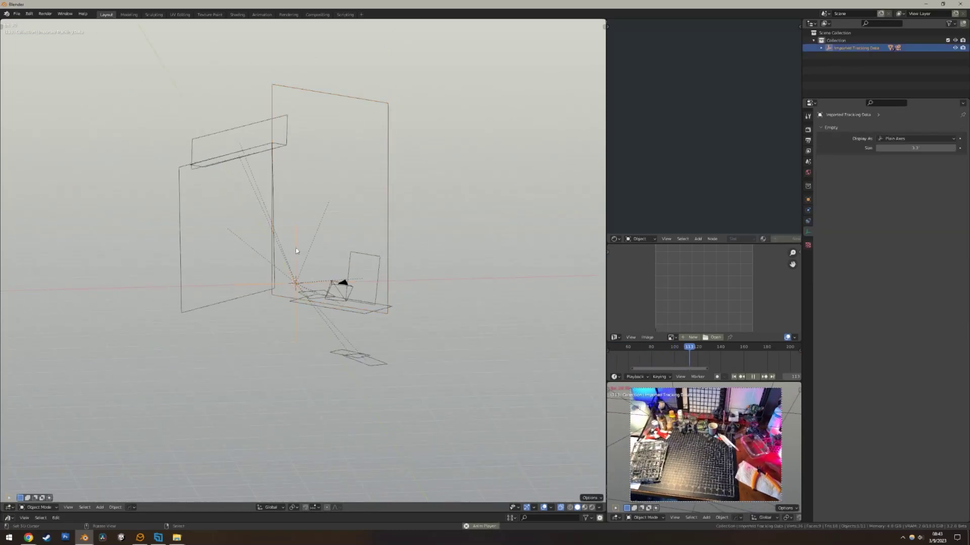
key("KP_7")
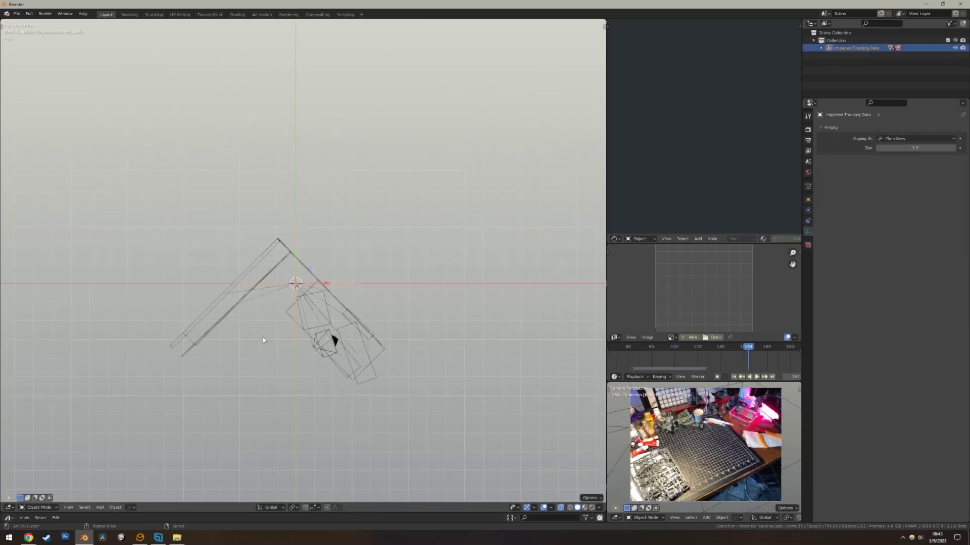
key("r")
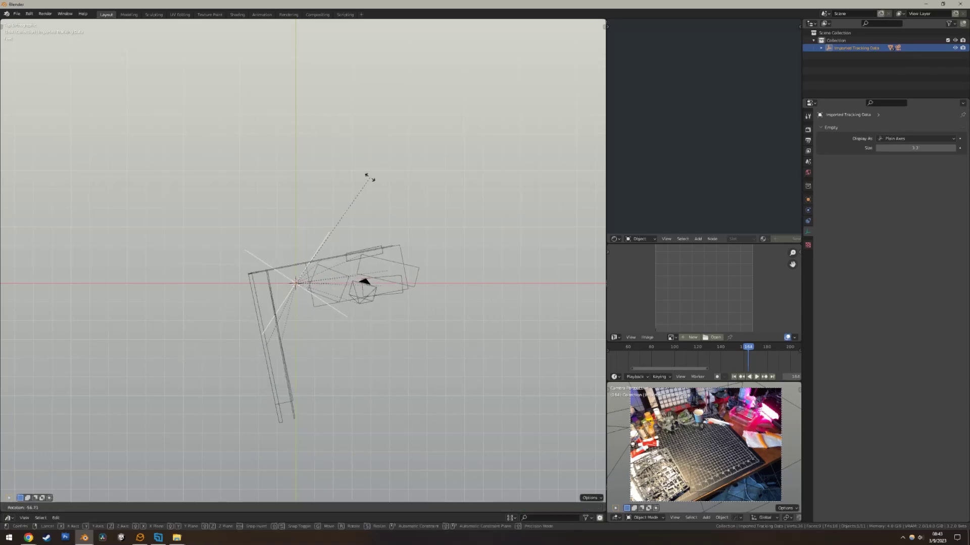
left_click(389, 190)
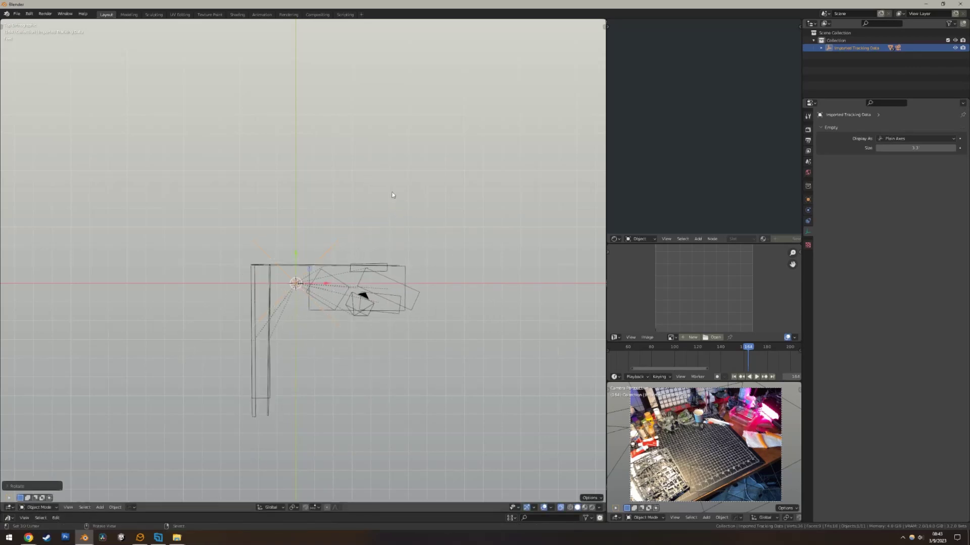
key("g")
left_click(331, 197)
middle_click_drag(328, 260, 340, 317)
left_click(339, 286)
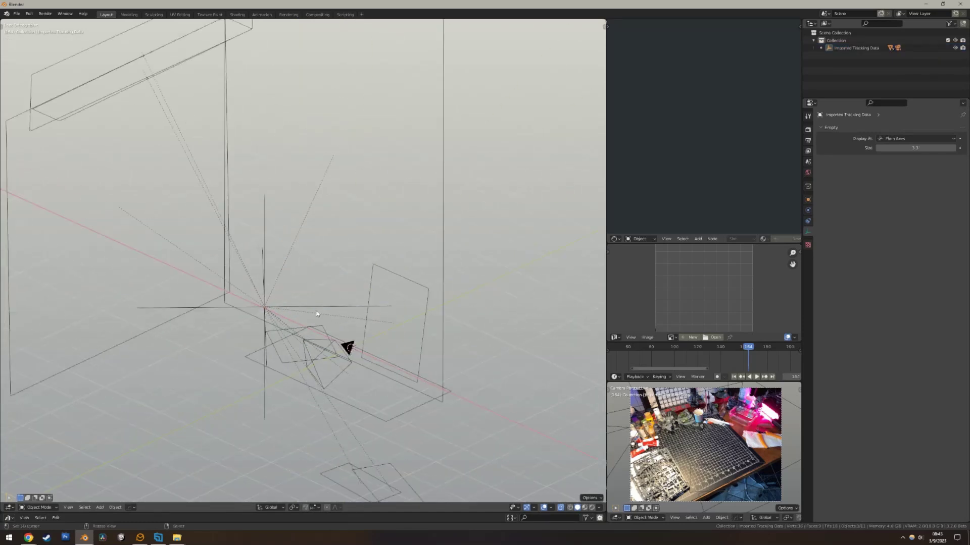
middle_click_drag(364, 305, 344, 330)
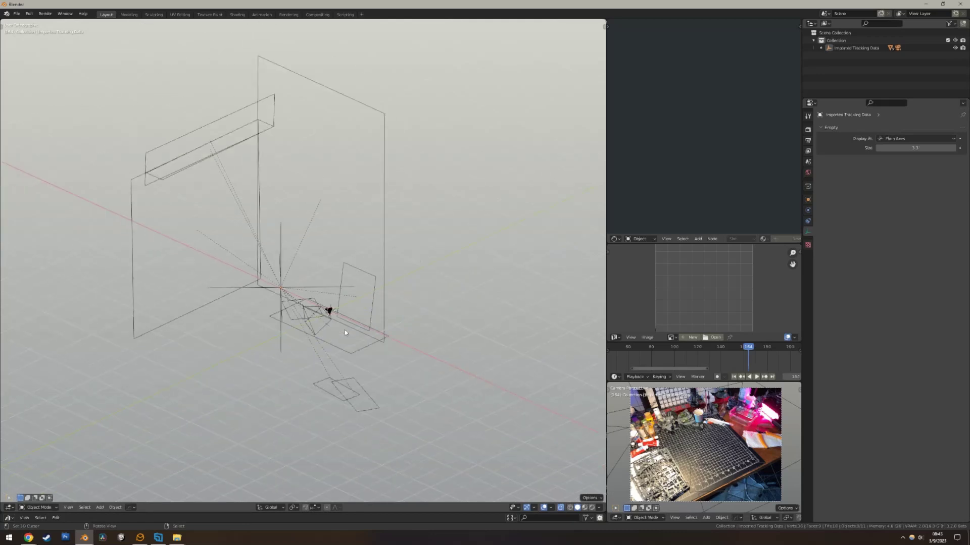
key("KP_7")
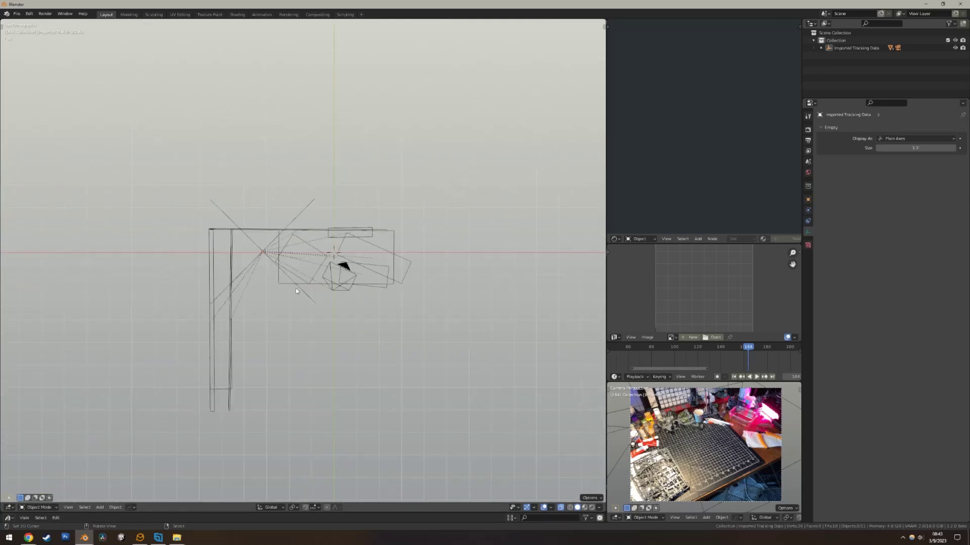
- Add a cube and scale it down to a small size
middle_click_drag(355, 290, 328, 238)
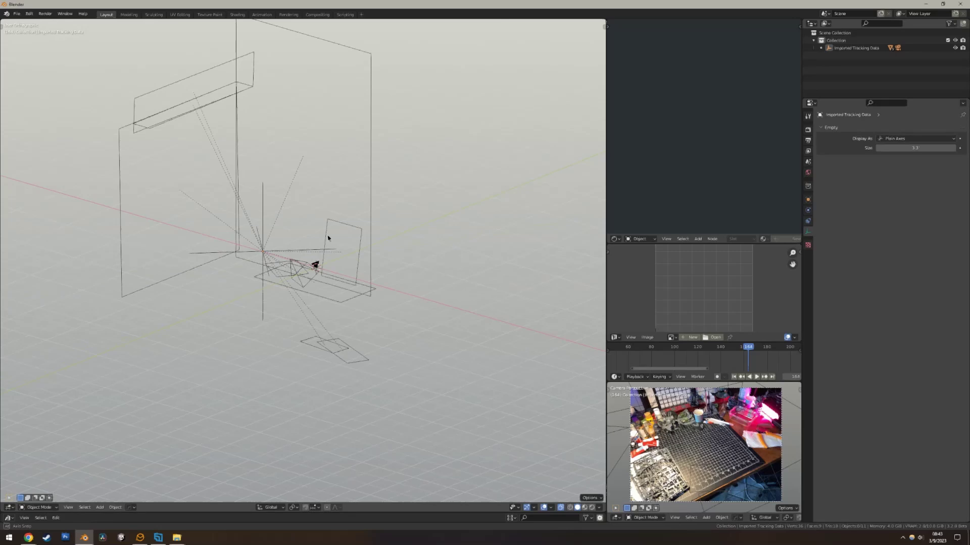
key("space")
key("shift+a")
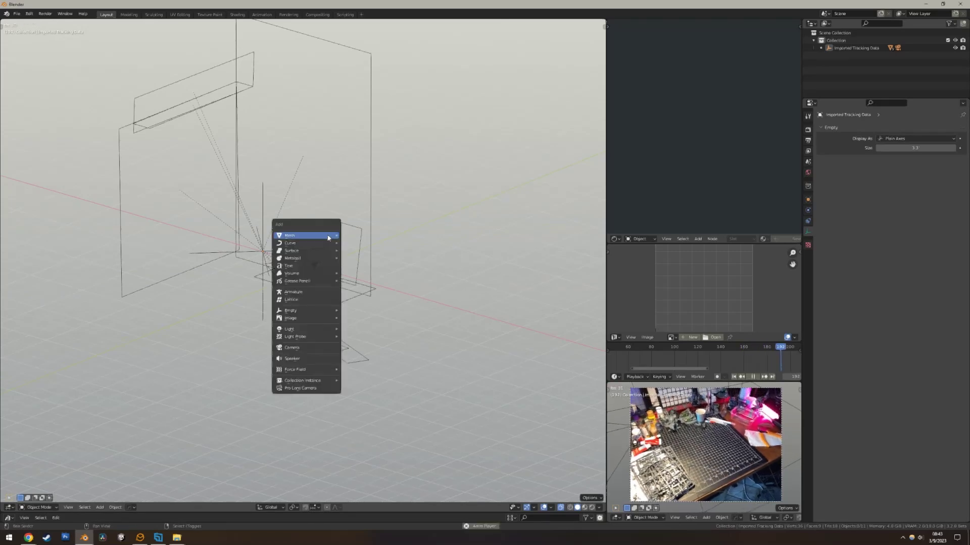
mouse_move(327, 235)
left_click(373, 243)
key("s")
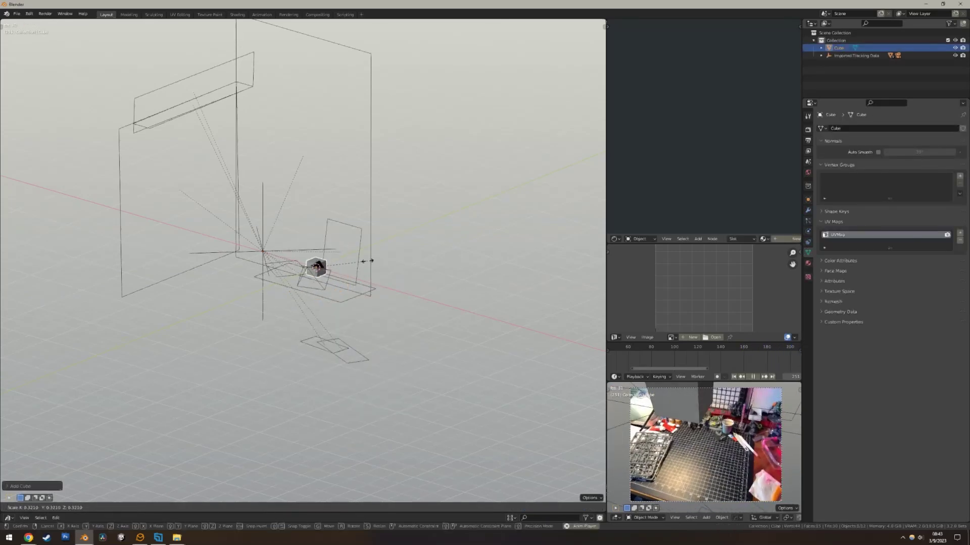
left_click(354, 262)
- Raise the cube vertically onto the cutting mat and render the frame with F12
key("ctrl+shift+Tab")
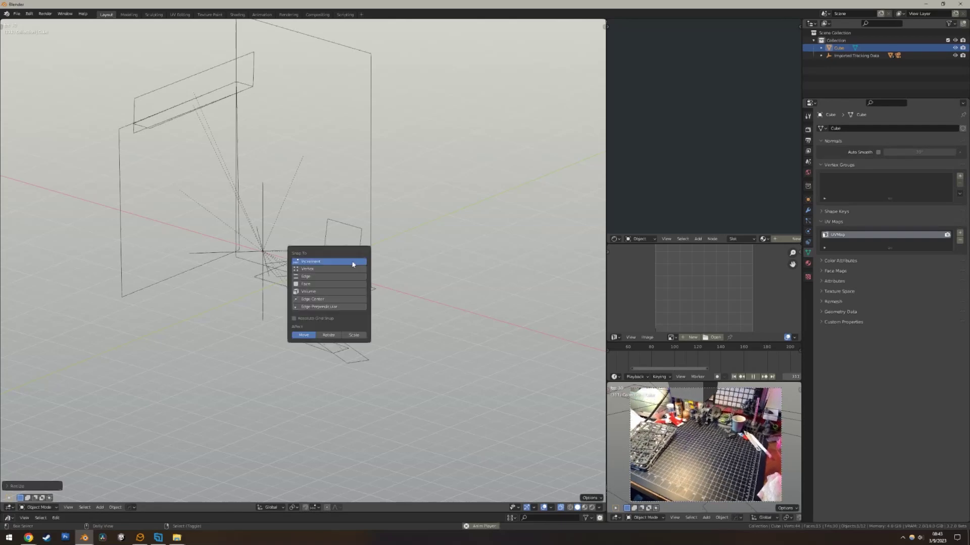
left_click(333, 286)
key("g")
key("z")
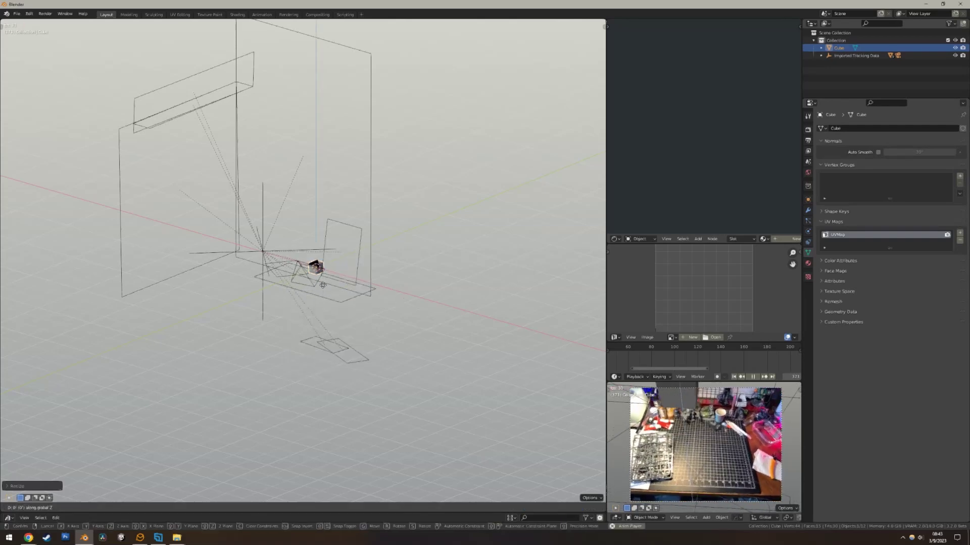
left_click(307, 292)
middle_click_drag(307, 293, 348, 315)
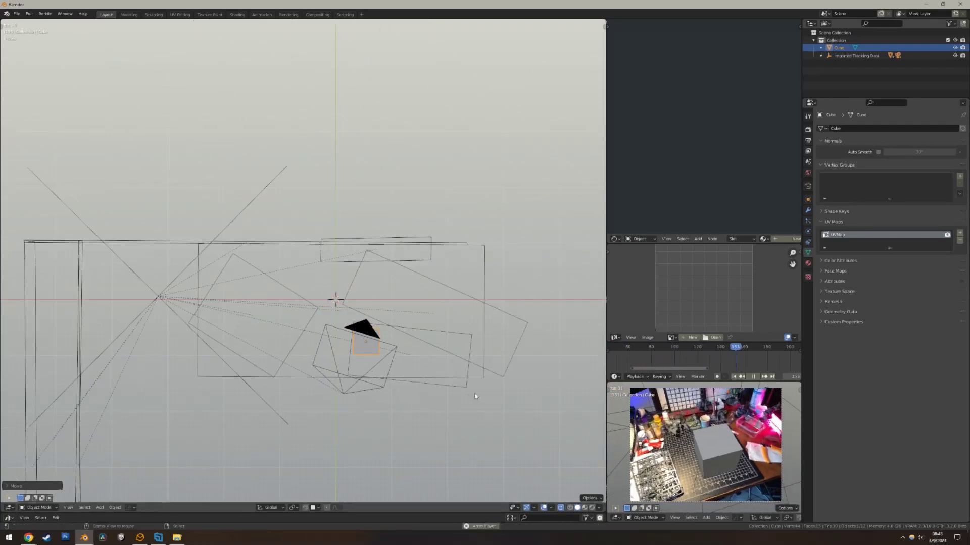
key("F12")
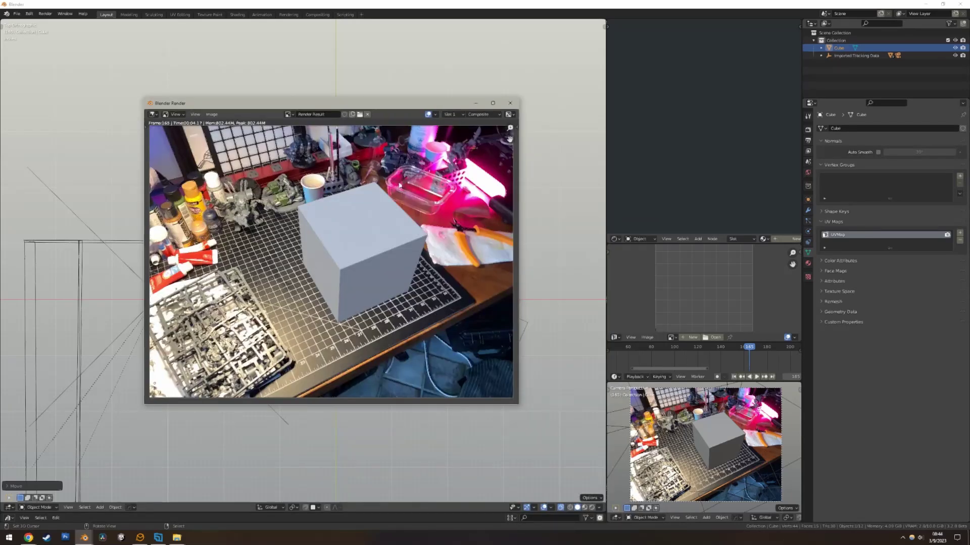
- Show the node tree in the Compositing workspace with Backdrop off and the sidebar hidden
left_click(316, 15)
scroll(378, 183, "down", 5)
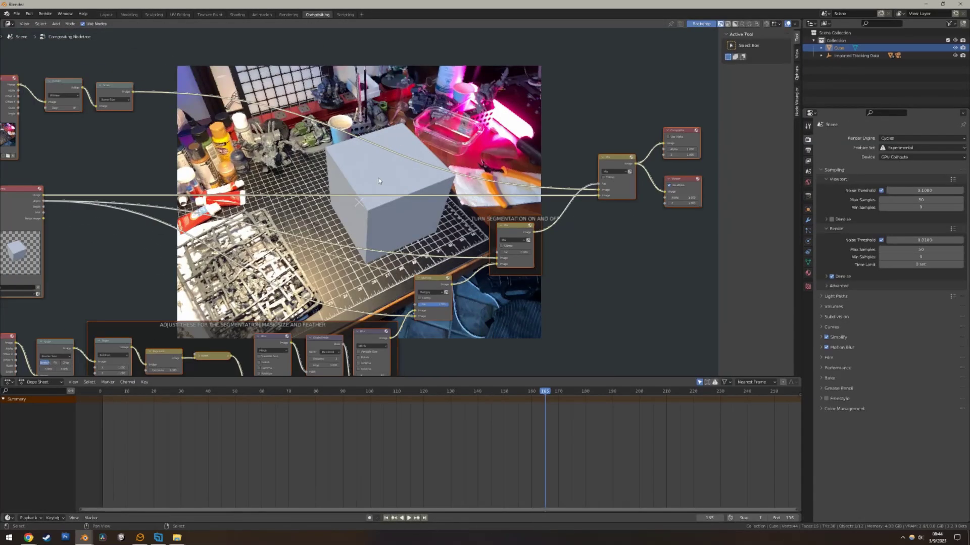
left_click(700, 25)
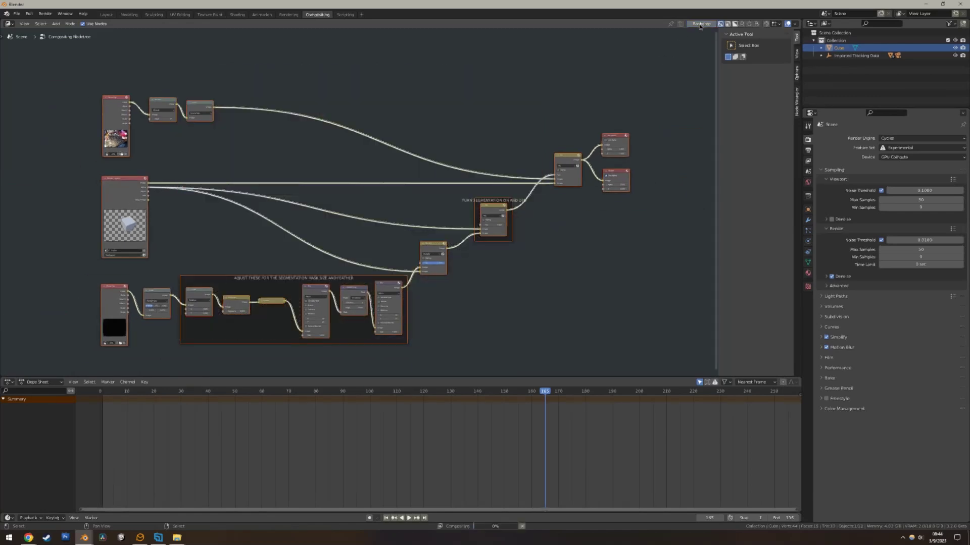
key("n")
scroll(281, 208, "up", 3)
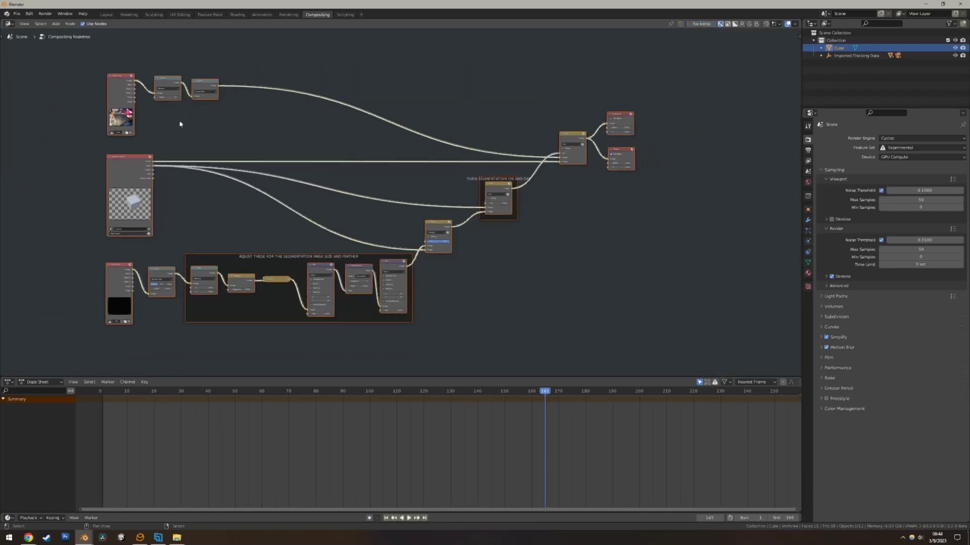
middle_click_drag(50, 157, 110, 244)
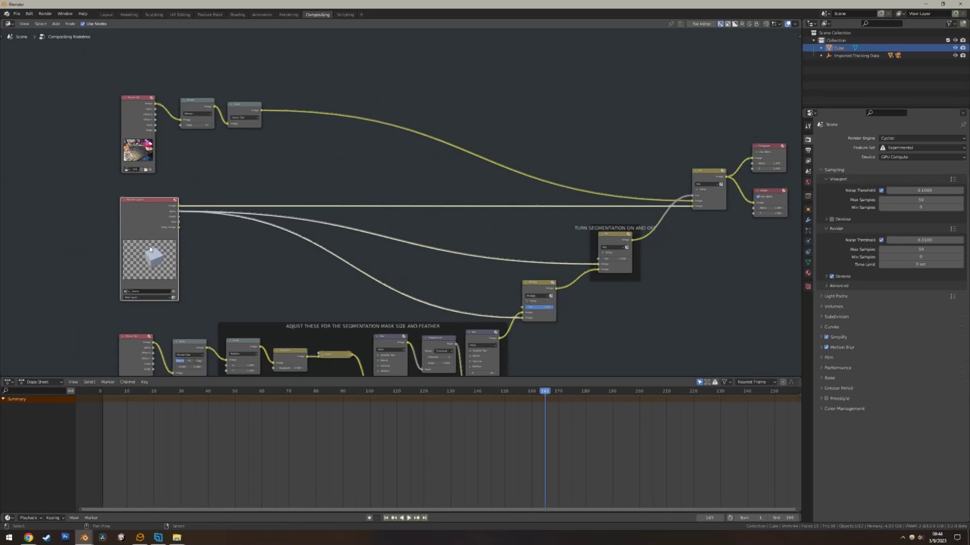
left_click(116, 109)
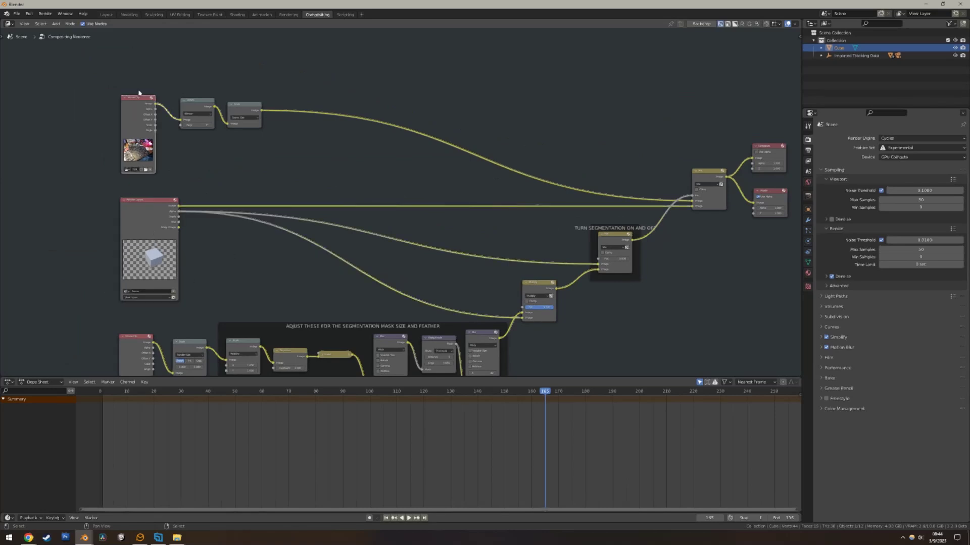
scroll(204, 120, "up", 4)
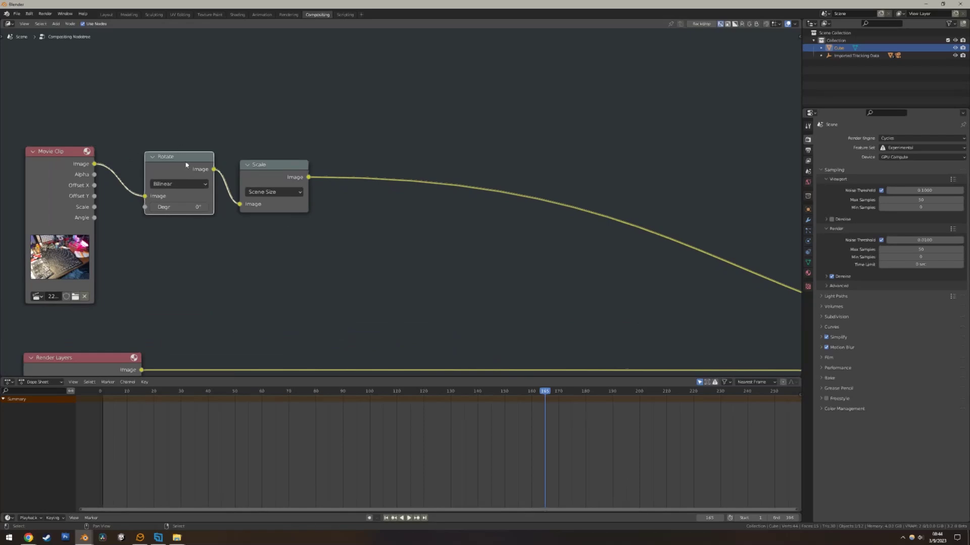
scroll(461, 223, "down", 2)
- Review the Output properties: resolution, frame range and FFmpeg video output
left_click(807, 151)
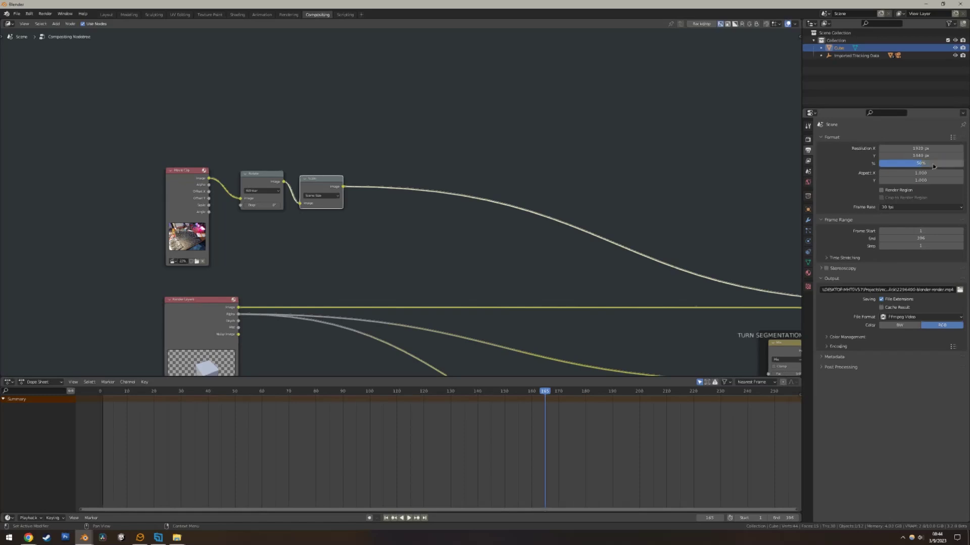
scroll(423, 147, "down", 4)
scroll(484, 152, "up", 1)
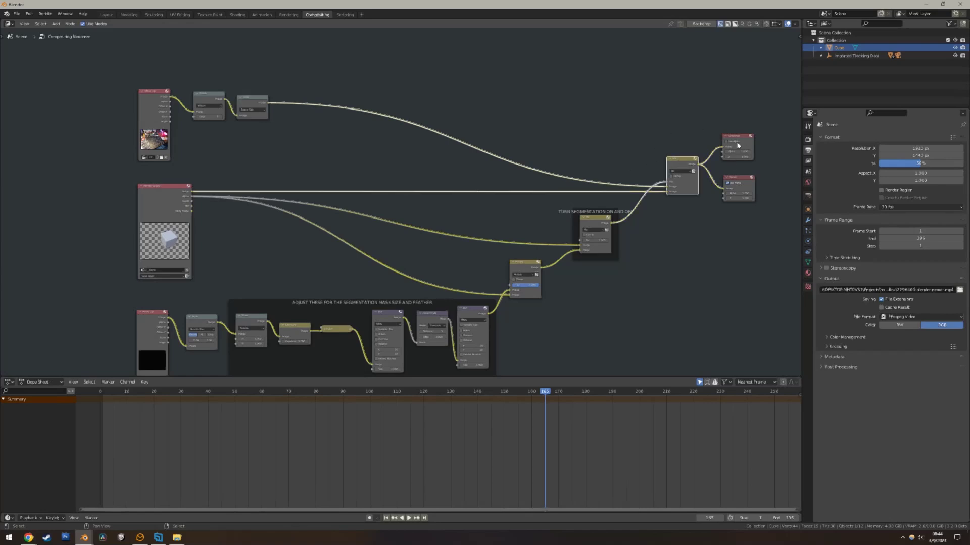
middle_click_drag(654, 238, 574, 217)
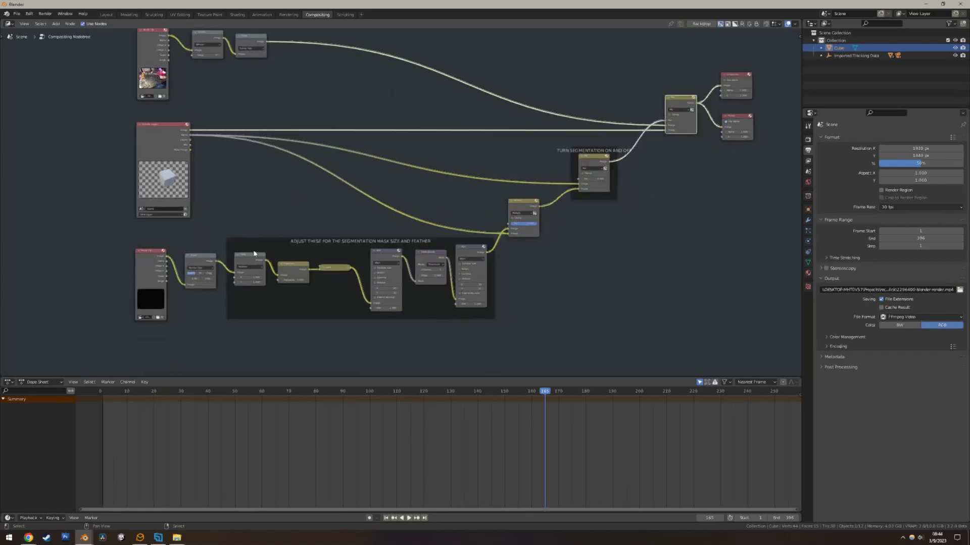
- Bring the segmentation mask nodes into view and select the Multiply node
scroll(254, 254, "up", 2)
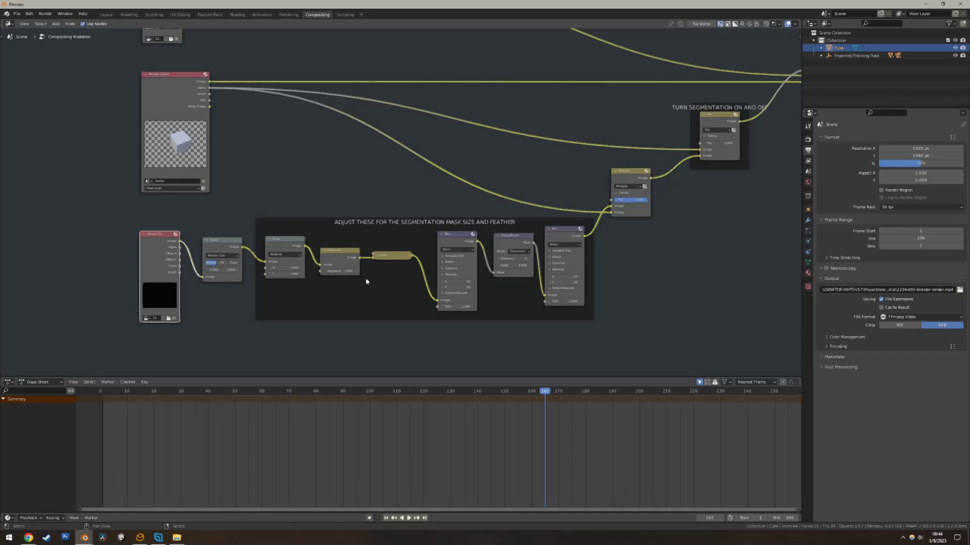
middle_click_drag(367, 281, 310, 281)
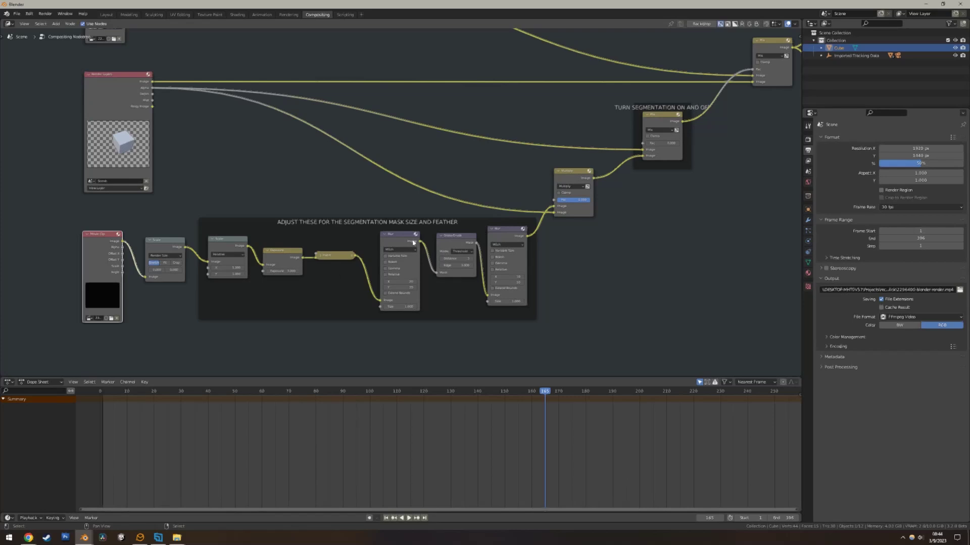
middle_click_drag(507, 241, 400, 263)
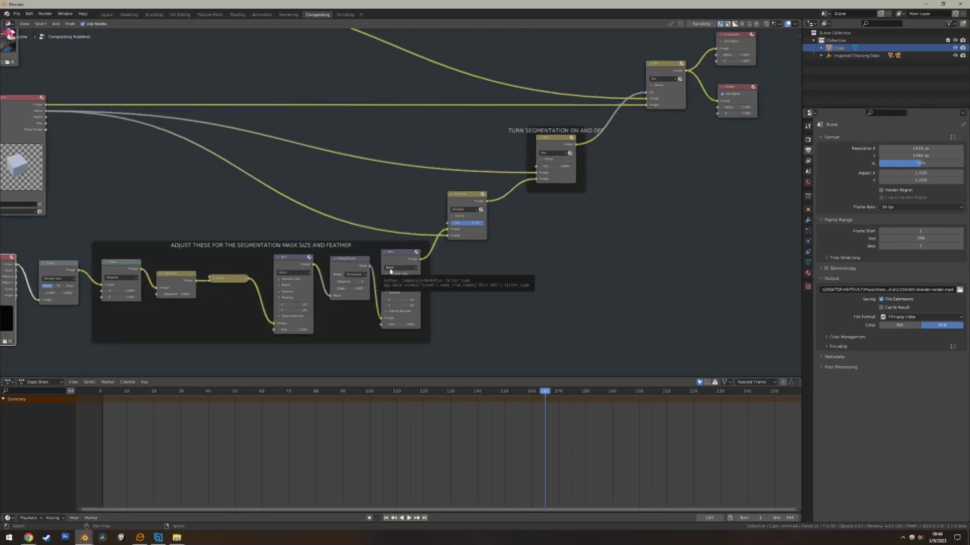
left_click(463, 196)
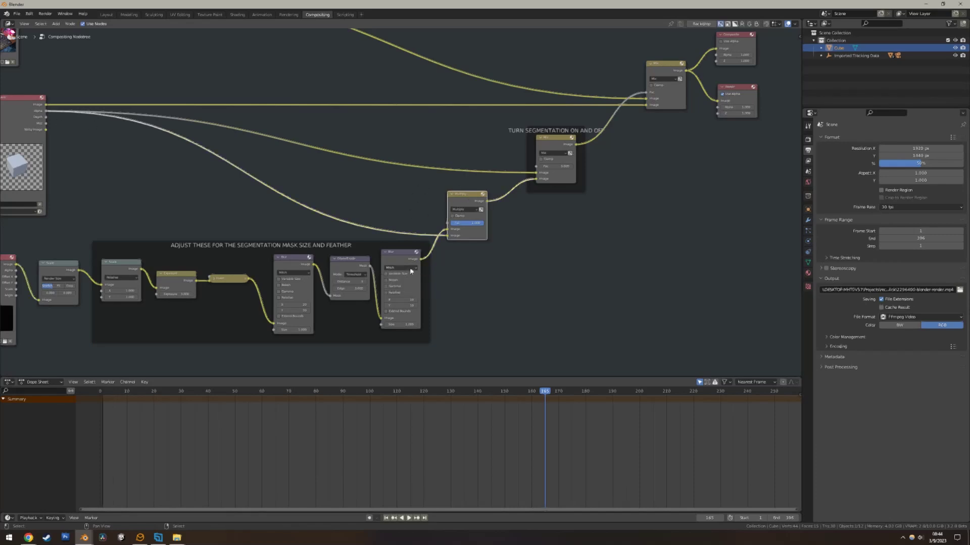
- Keep the Mix node on Mix with Fac back at 0.000, frame all nodes, return to Layout
left_click(551, 152)
left_click(548, 159)
mouse_move(553, 166)
left_mouse_down()
mouse_move(573, 166)
mouse_move(548, 166)
left_mouse_up()
middle_click_drag(617, 165, 478, 265)
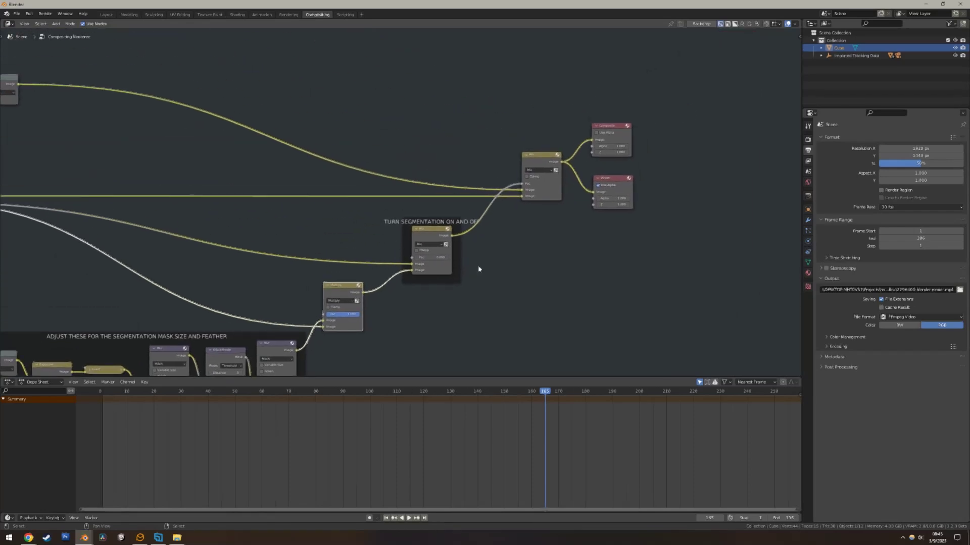
key("Home")
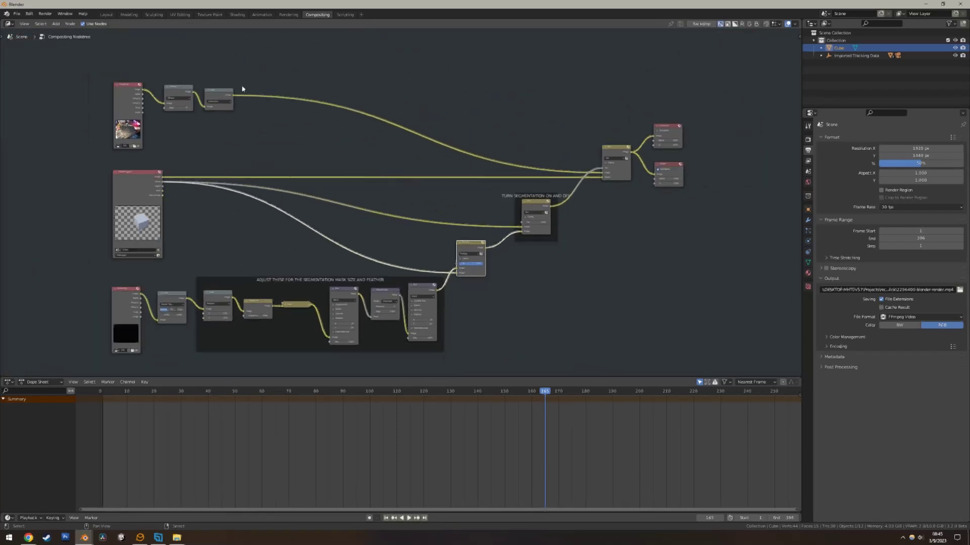
left_click(107, 14)
- Select Horizontal Plane (1) under the cube and show its Object Properties
middle_click_drag(394, 303, 326, 301)
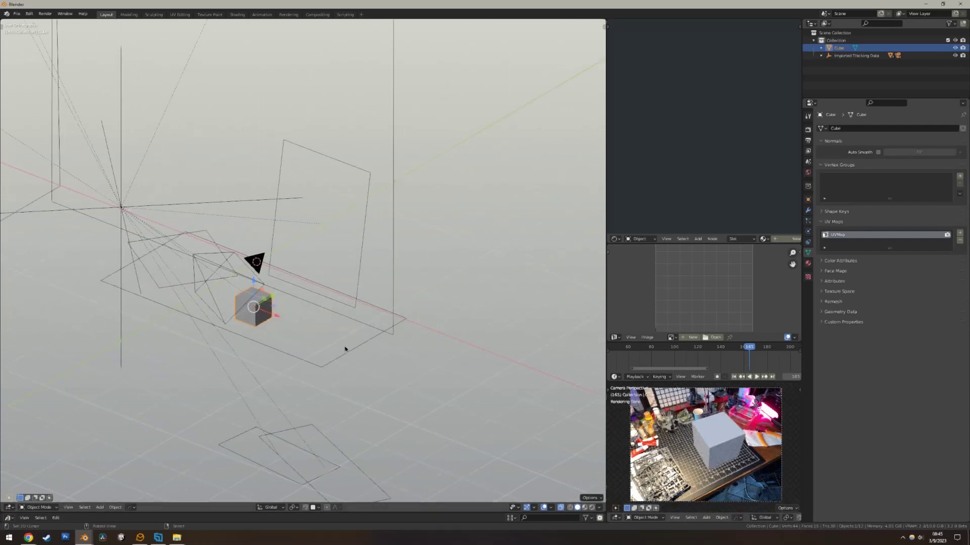
left_click(362, 355)
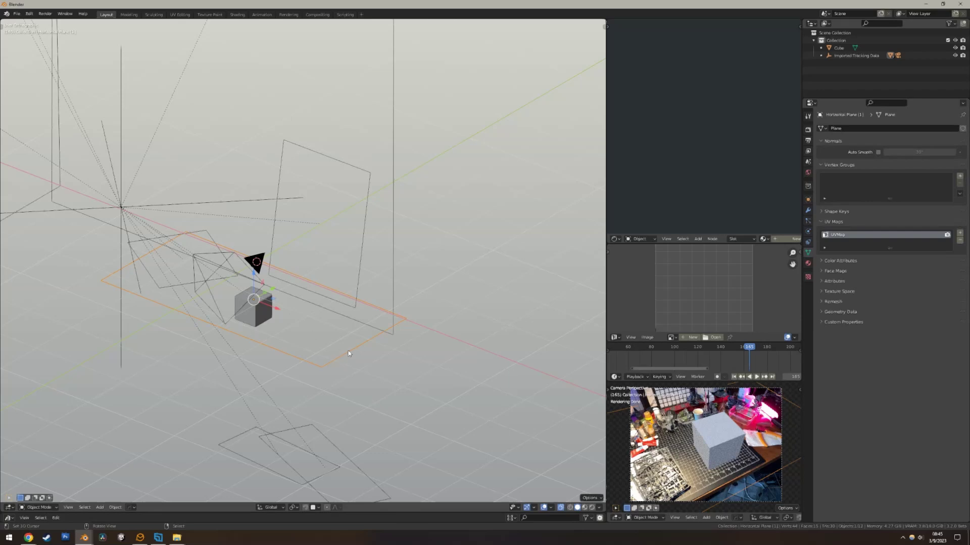
left_click(821, 56)
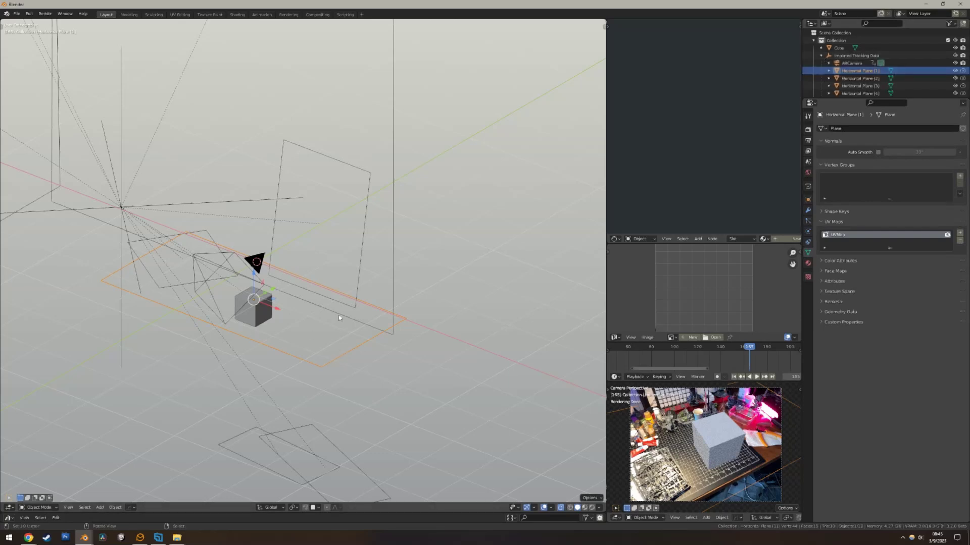
scroll(387, 169, "down", 4)
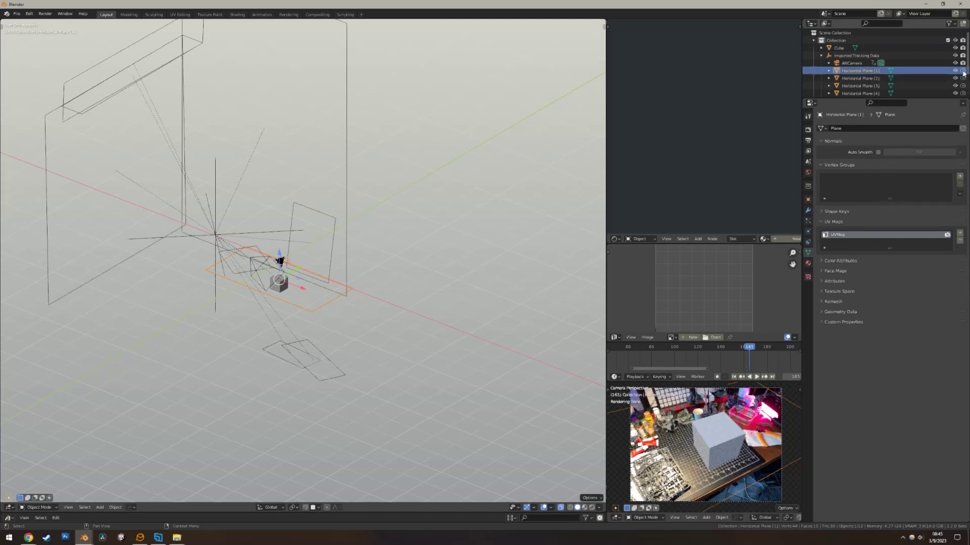
scroll(963, 72, "down", 3)
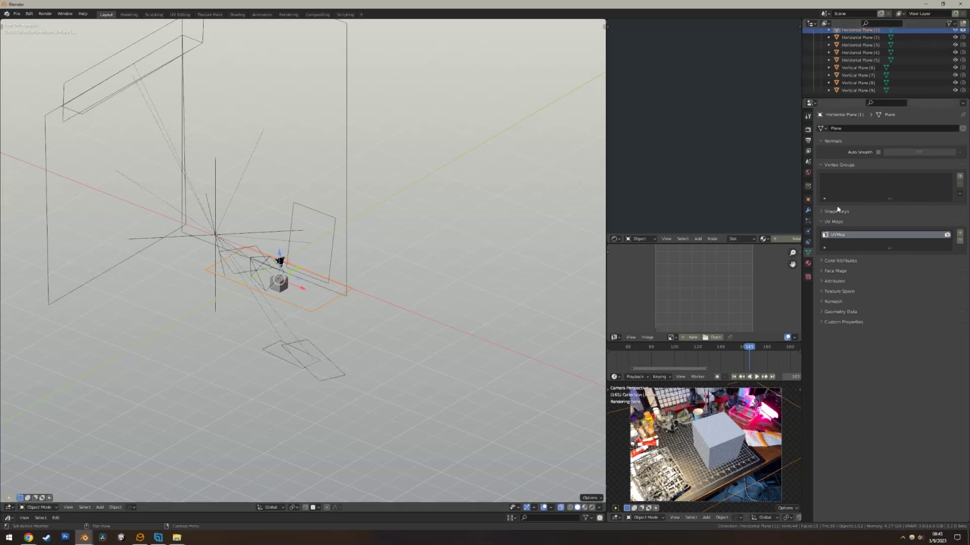
left_click(808, 199)
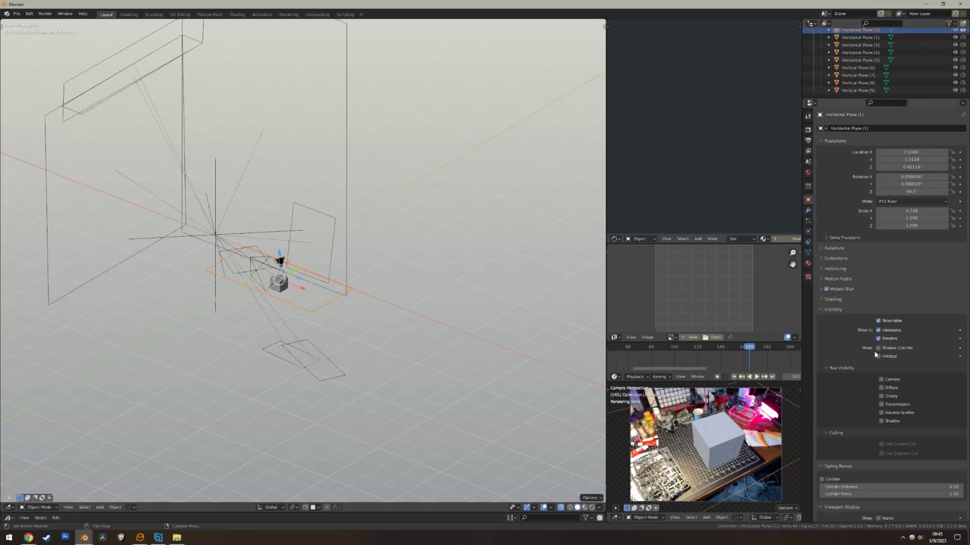
- Tick Shadow Catcher plus Camera, Diffuse and Glossy ray visibility for the plane
left_click(879, 348)
left_click(881, 379)
left_click(881, 387)
left_click(880, 396)
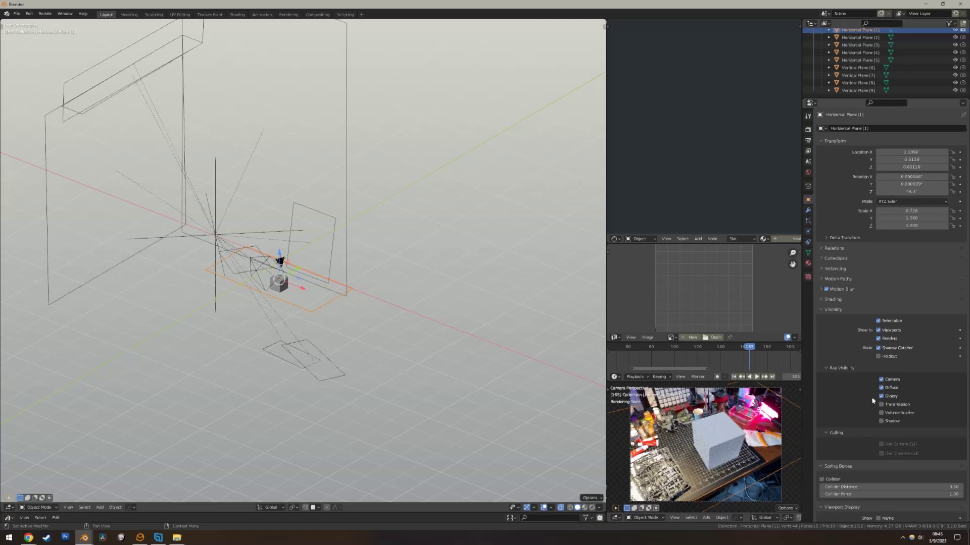
scroll(701, 468, "up", 5)
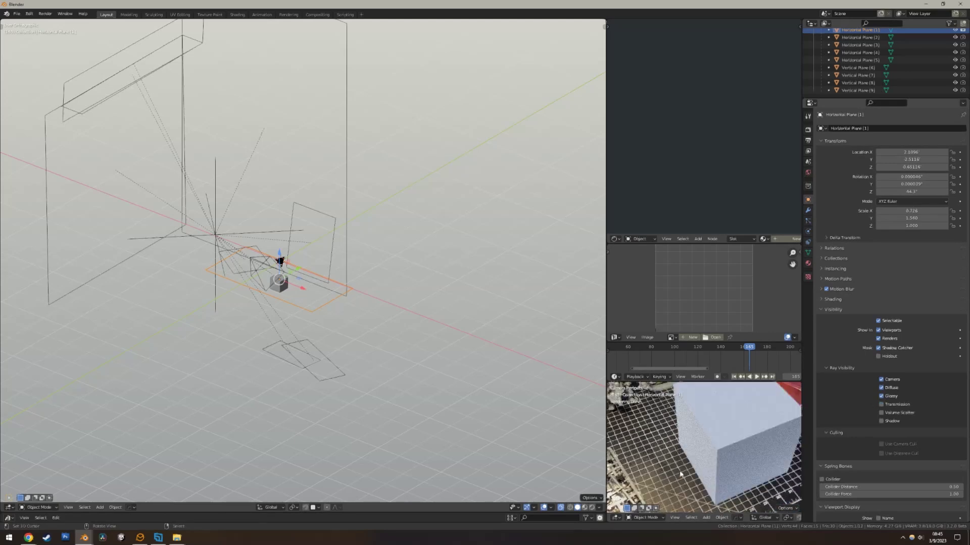
scroll(721, 476, "down", 5)
- Add a Point light to the scene near the cube
left_click(354, 301)
key("shift+a")
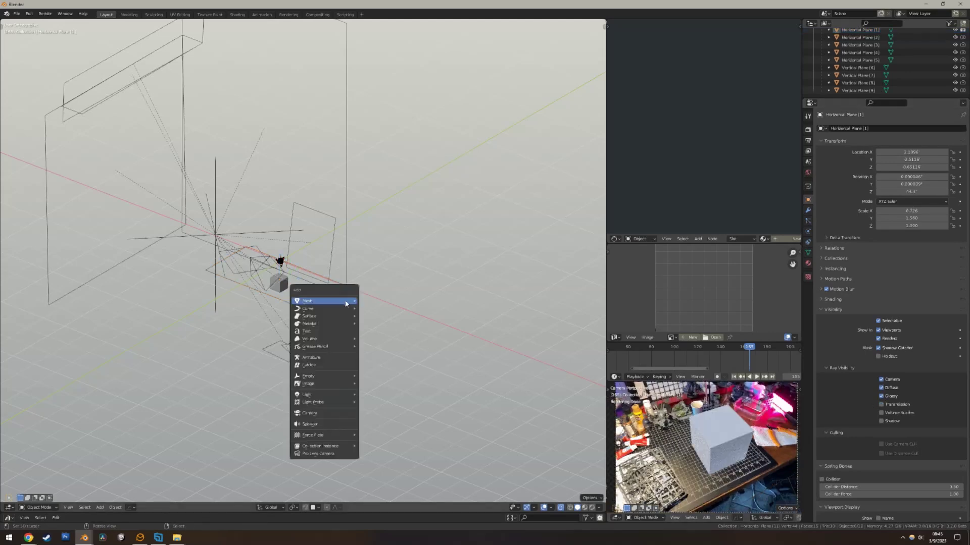
mouse_move(344, 303)
mouse_move(331, 395)
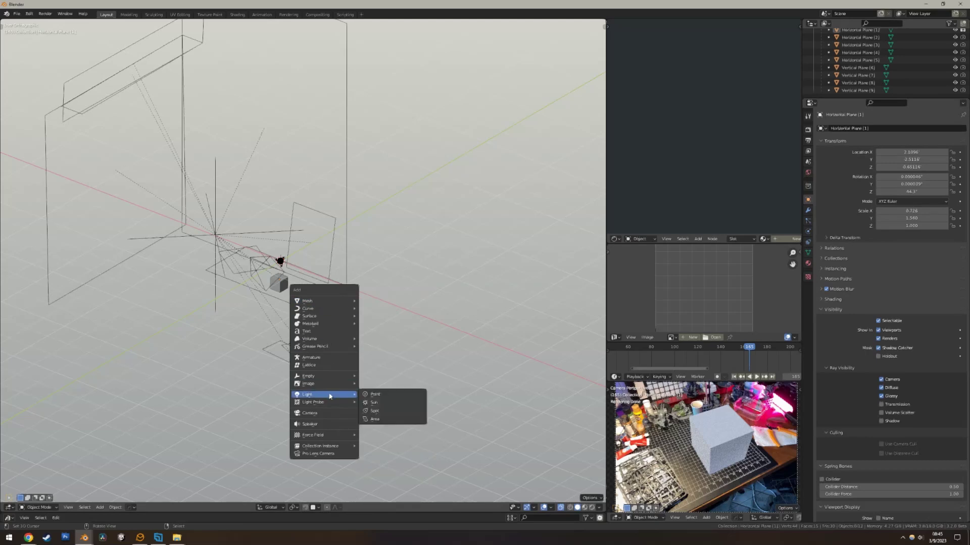
left_click(387, 398)
middle_click_drag(387, 398, 415, 301)
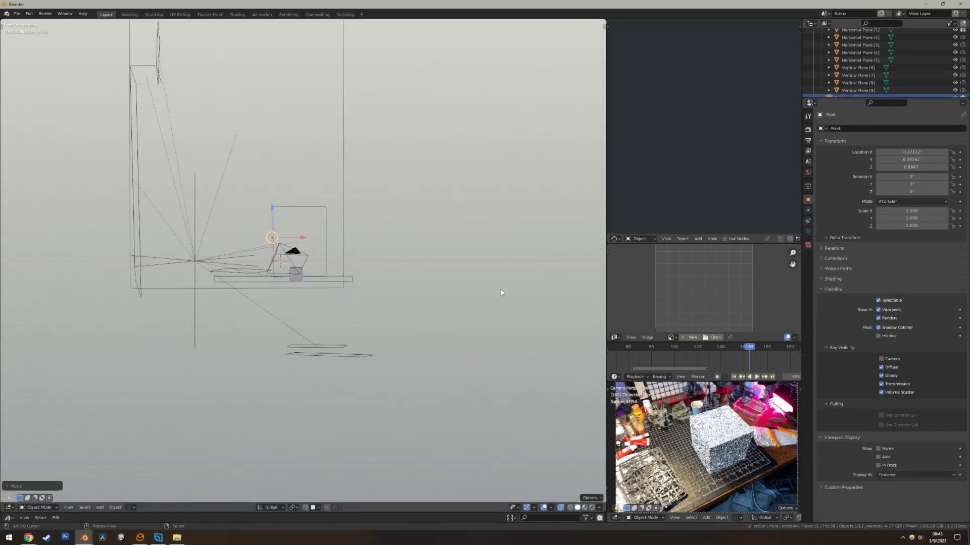
middle_click_drag(499, 290, 411, 328)
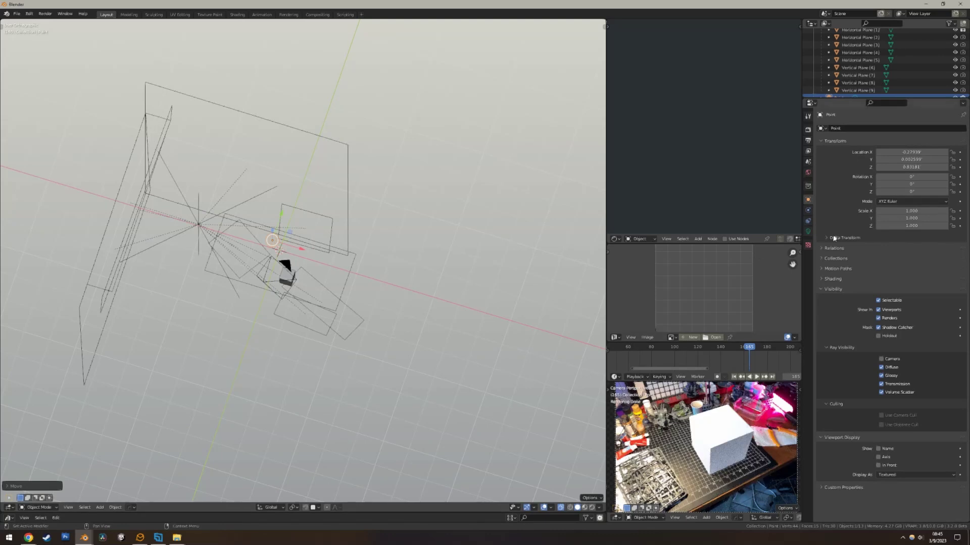
- Tint the point light pale warm yellow and set its Power to 40 W
left_click(808, 231)
left_click(892, 173)
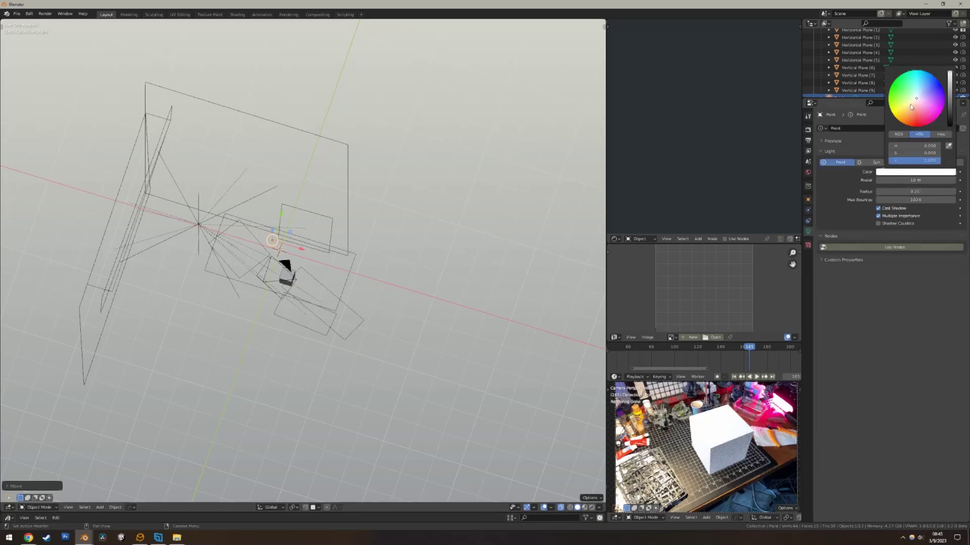
left_click(909, 103)
left_click(918, 180)
type("40")
key("Return")
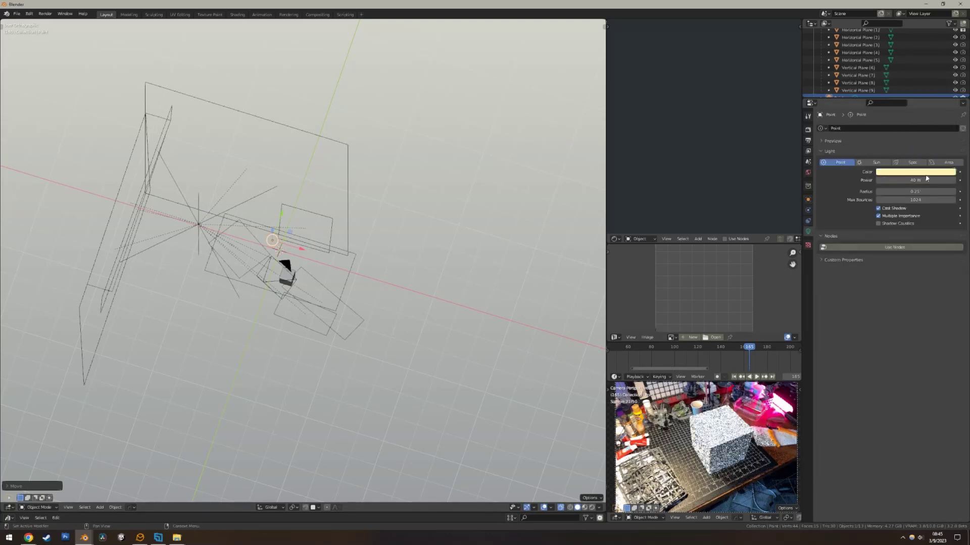
scroll(720, 451, "up", 2)
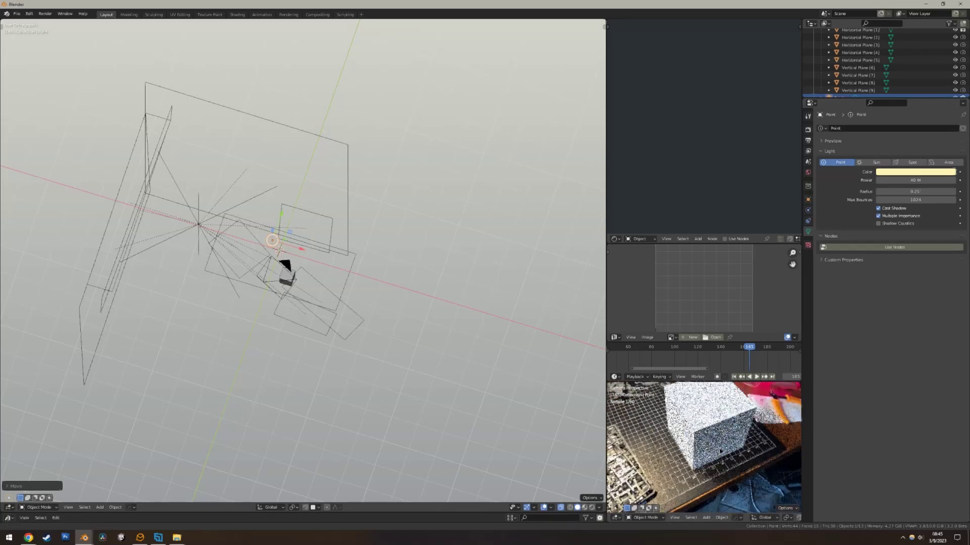
scroll(720, 457, "up", 3)
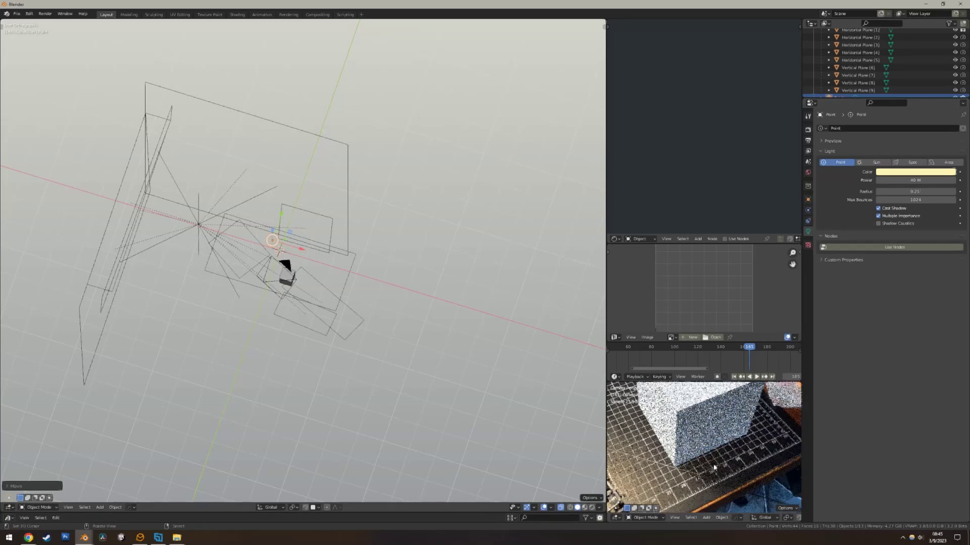
- Scrub the timeline to frame 84 and select Horizontal Plane (1) to view its object visibility settings
scroll(760, 424, "down", 4)
left_click_drag(729, 356, 655, 356)
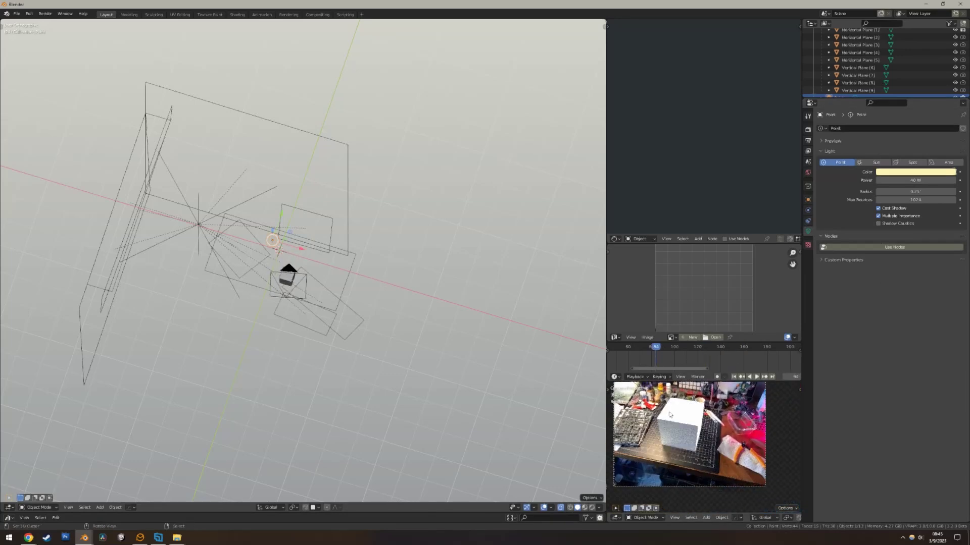
scroll(723, 446, "up", 5)
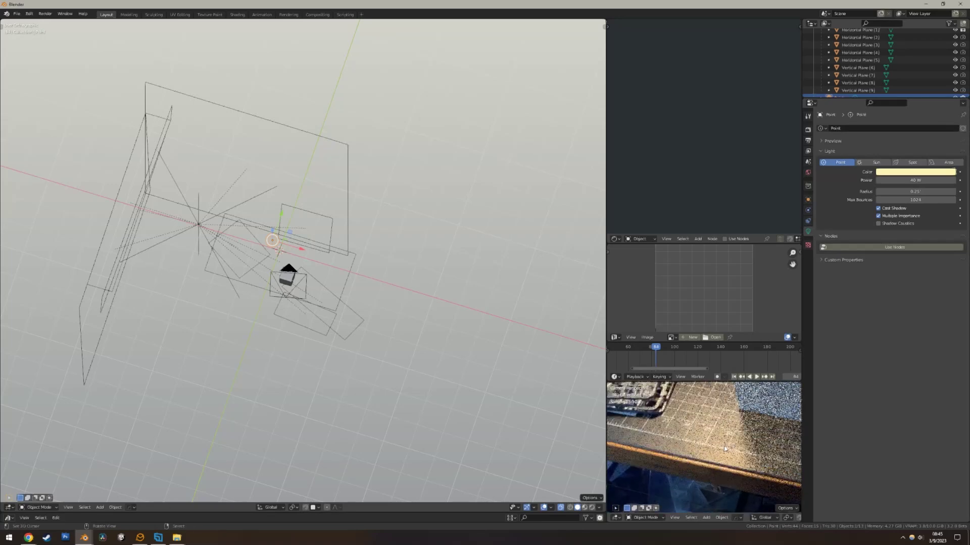
scroll(754, 425, "down", 5)
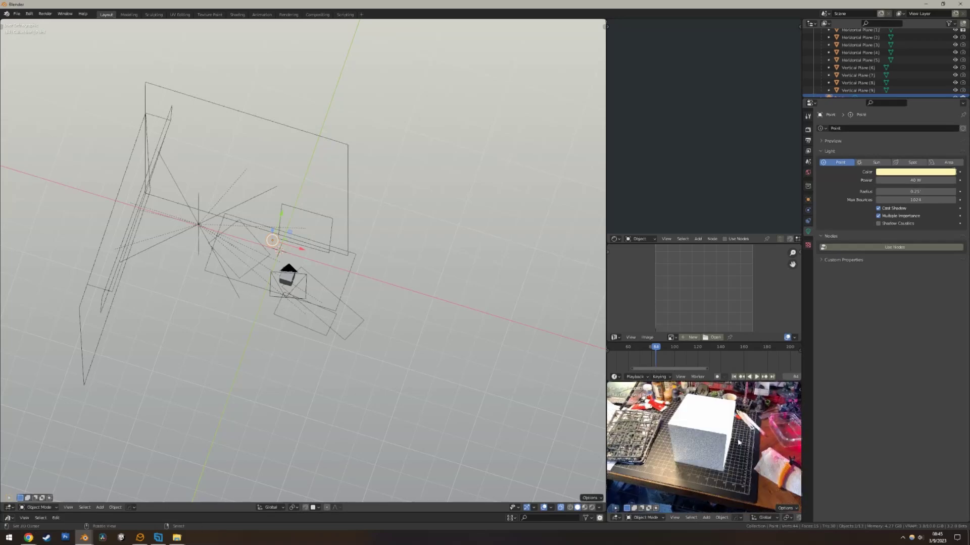
left_click(345, 277)
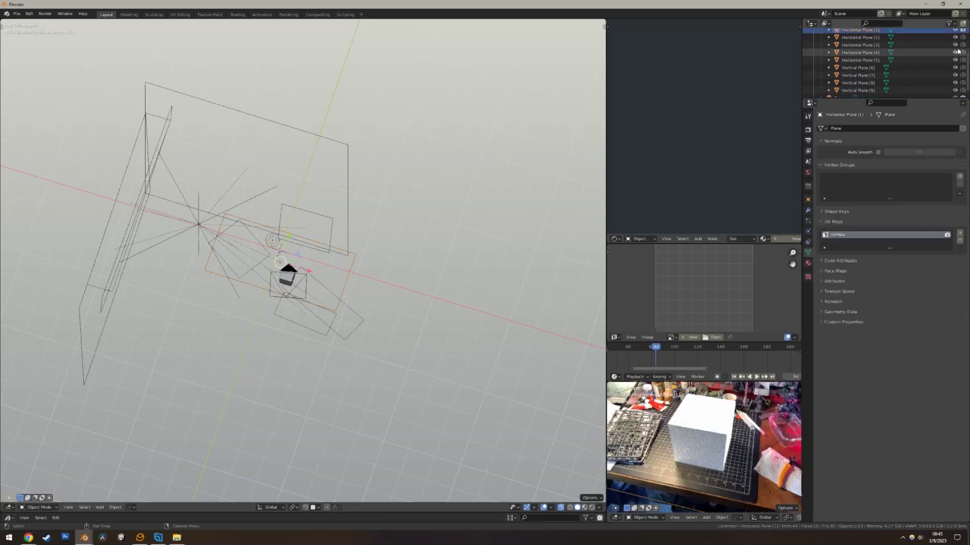
scroll(962, 33, "up", 3)
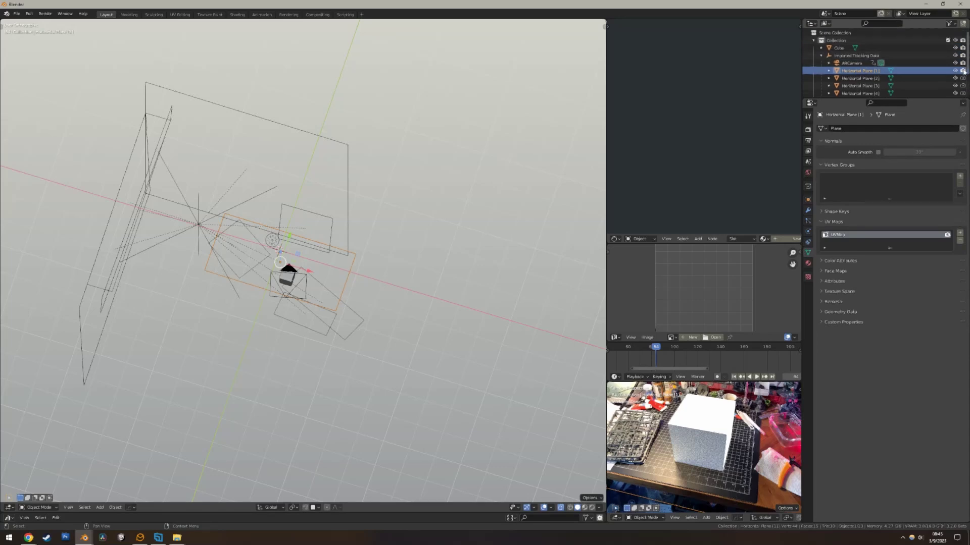
left_click(808, 200)
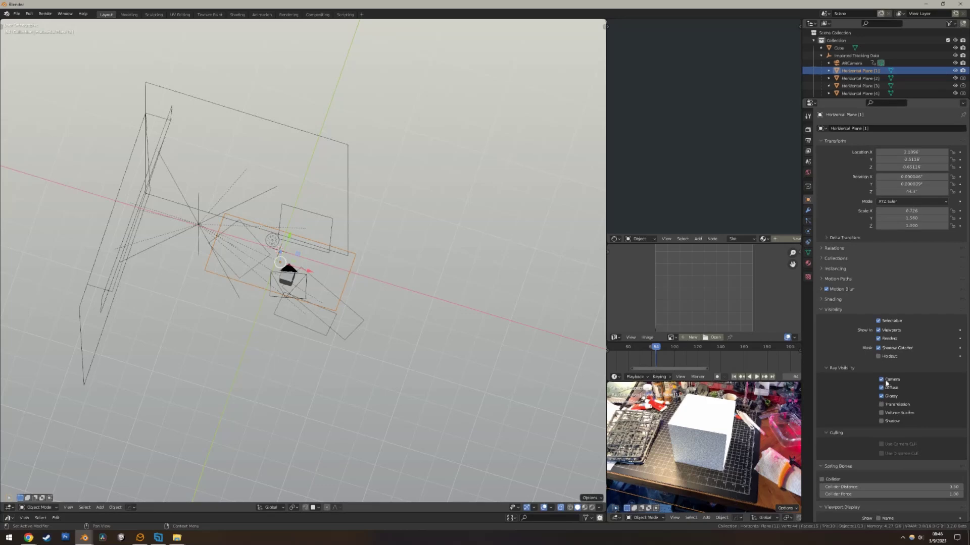
- Give Horizontal Plane (1) a new material and bring up its base colour
left_click(807, 263)
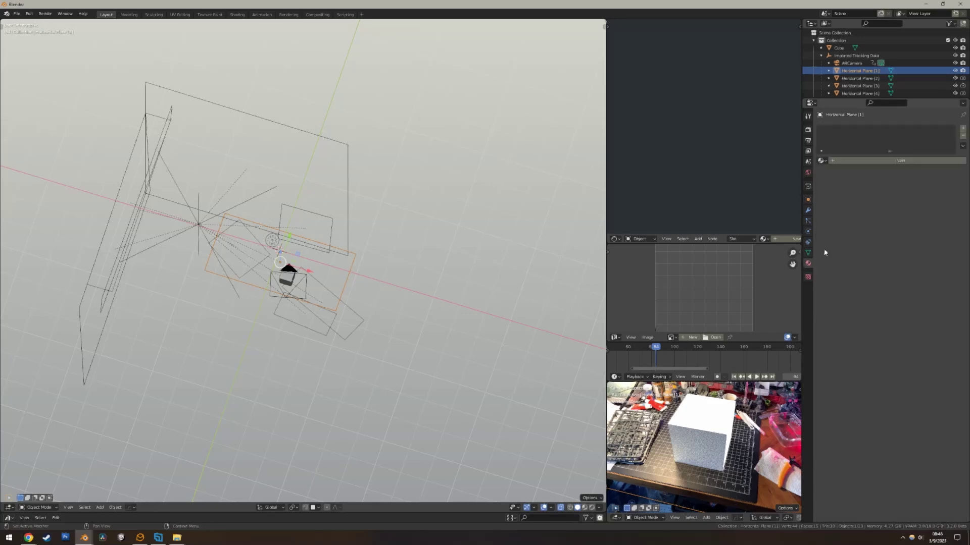
left_click(896, 161)
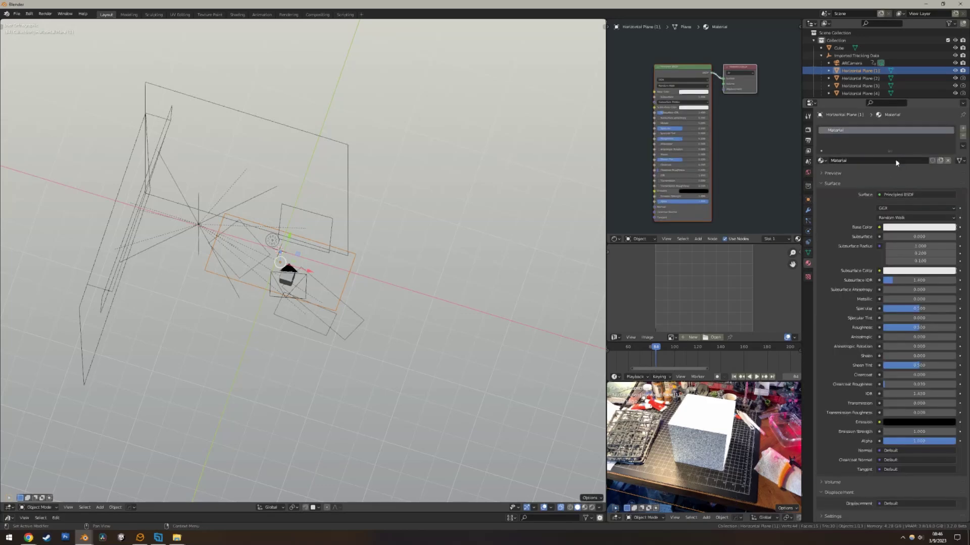
left_click(916, 227)
- Create a new material for the cube and set its Roughness to about 0.508
left_click(700, 430)
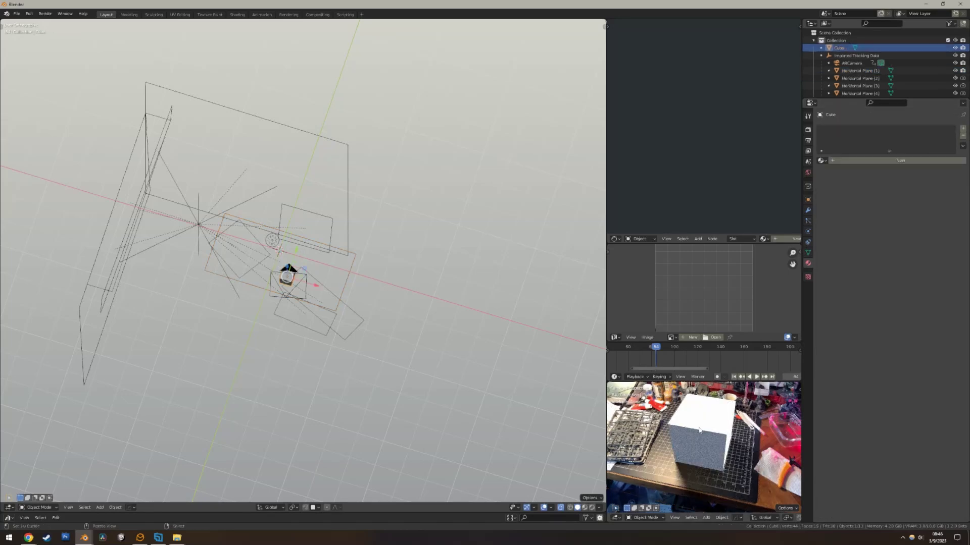
left_click(900, 160)
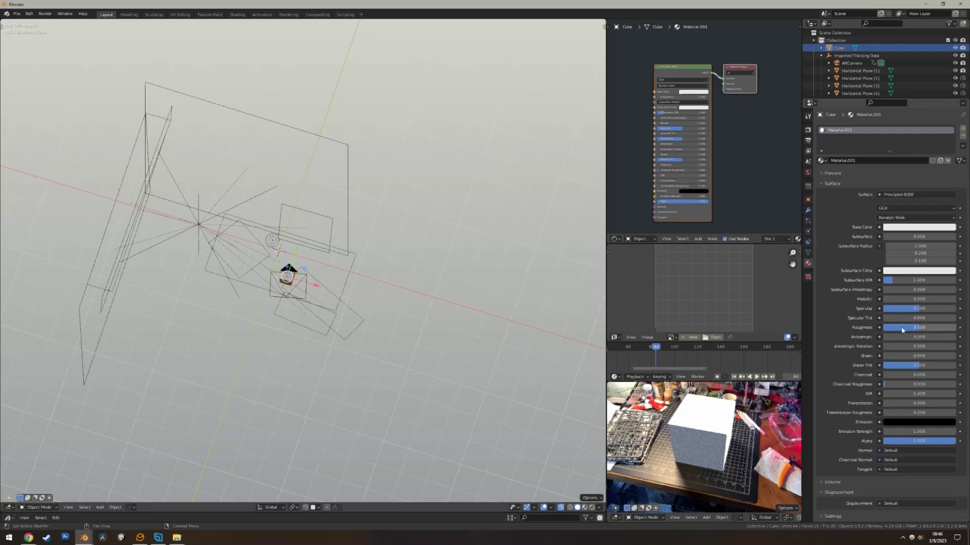
left_click_drag(918, 327, 883, 327)
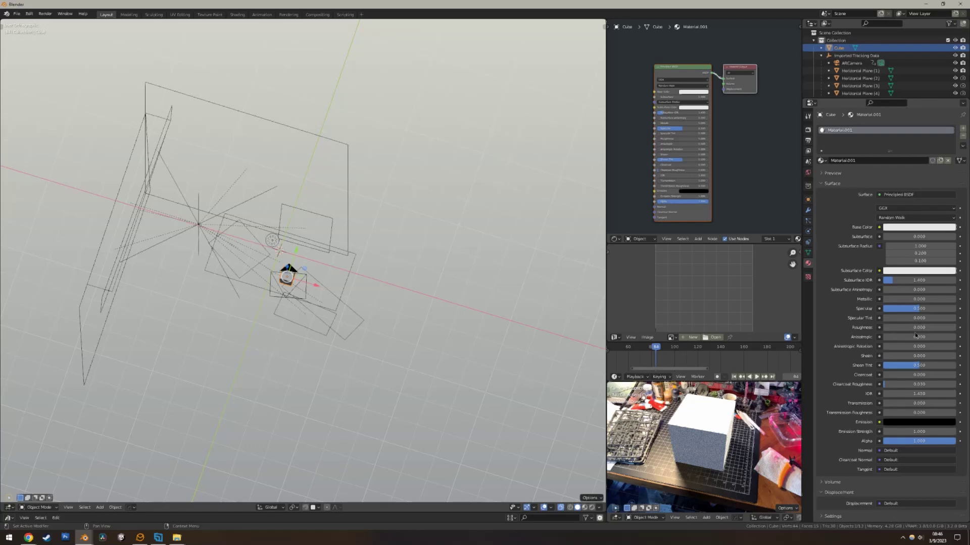
left_click_drag(915, 327, 939, 327)
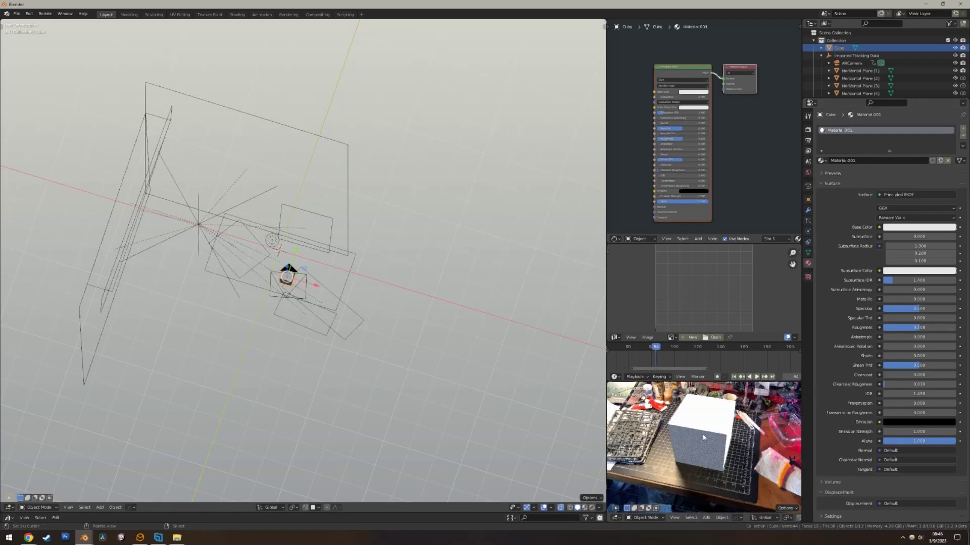
- Orbit the scene and select the Horizontal Plane (1) floor
scroll(702, 473, "up", 2)
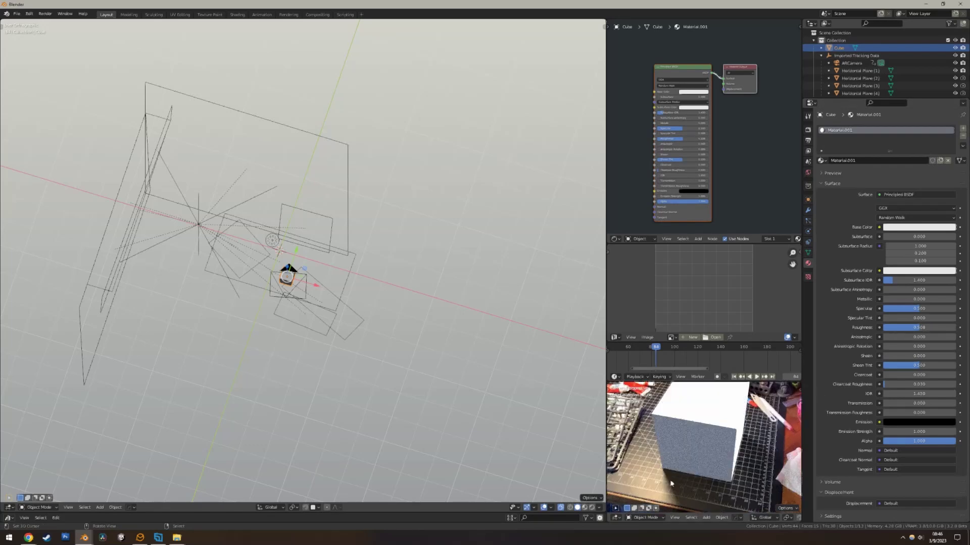
middle_click_drag(347, 295, 344, 332)
left_click(345, 341)
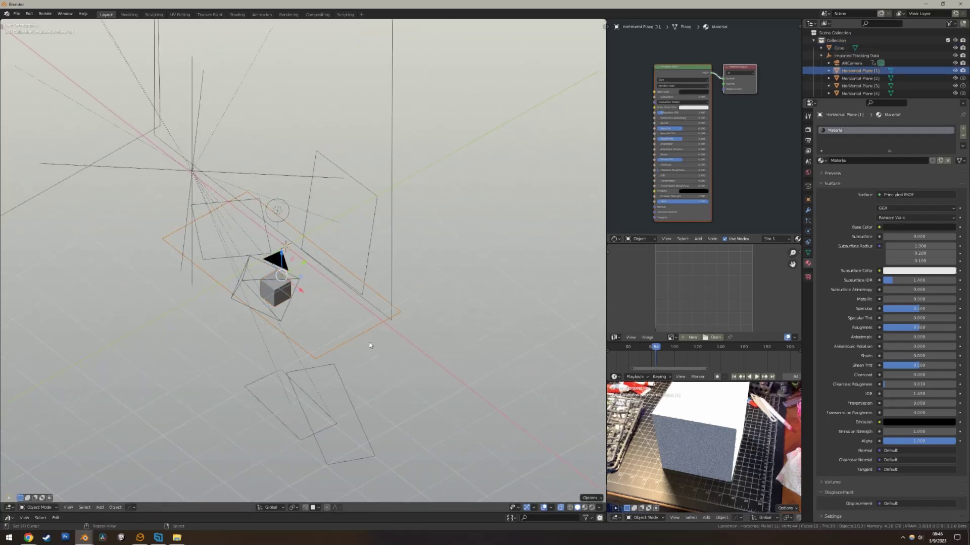
- Change the floor material's Base Color from black to light grey (value about 0.31)
left_click(908, 228)
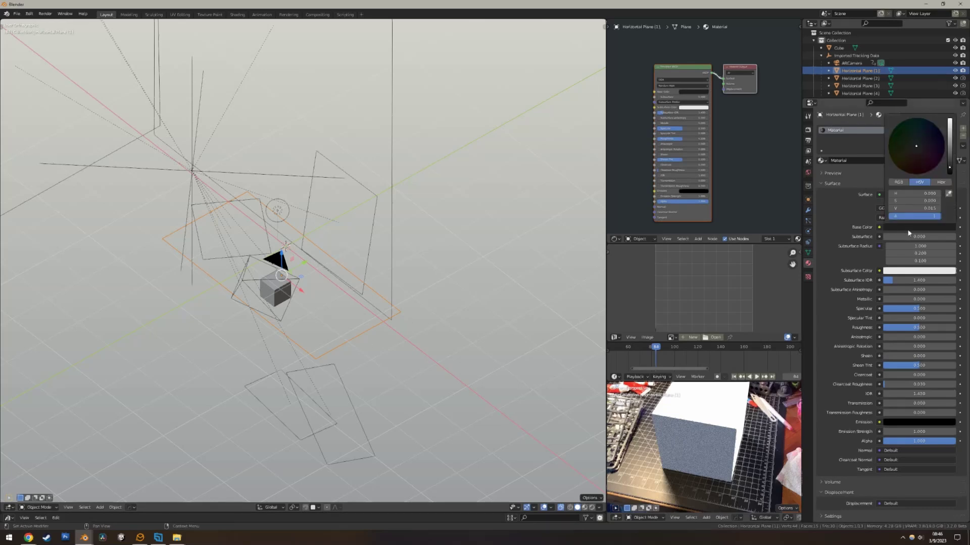
left_click(948, 150)
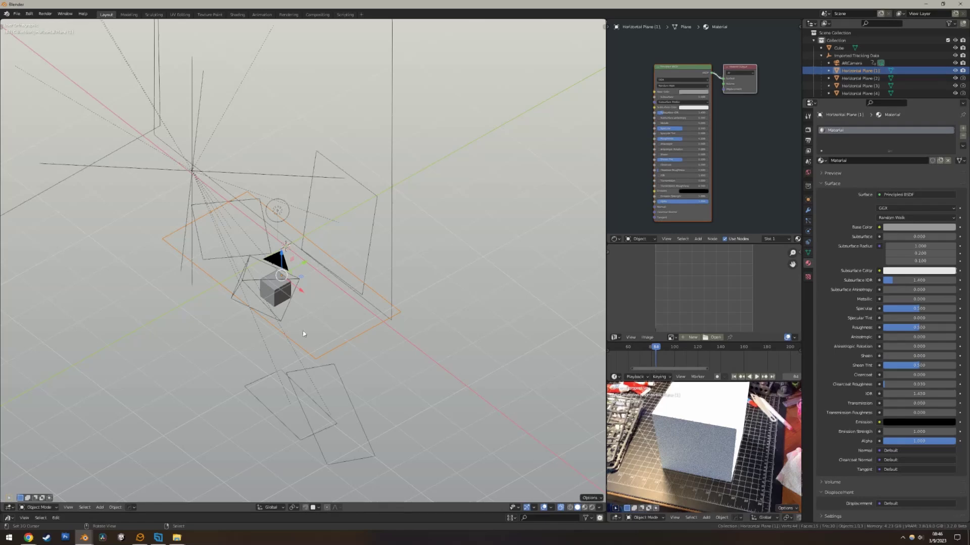
- In front view, duplicate the point light to the cube's right and colour it magenta
left_click(277, 211)
key("KP_1")
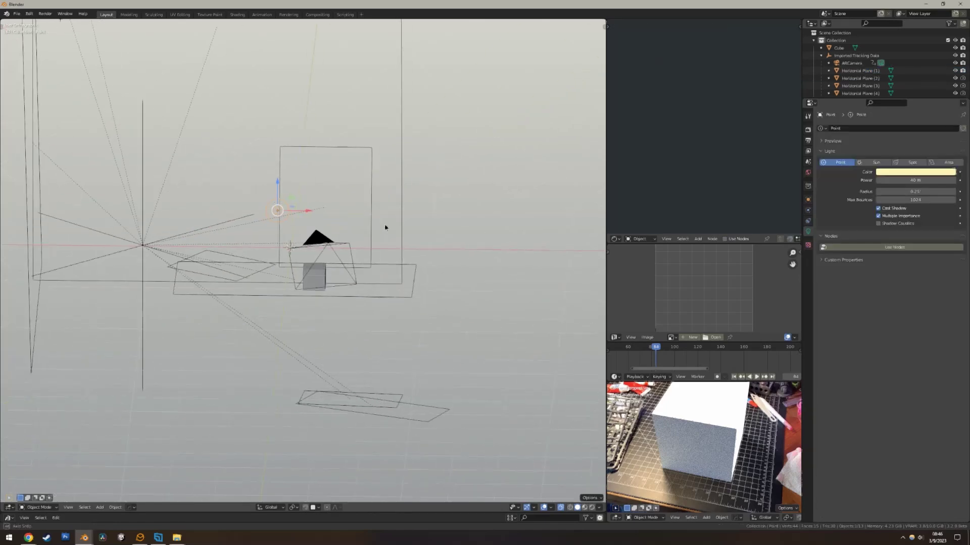
key("shift+d")
left_click(485, 277)
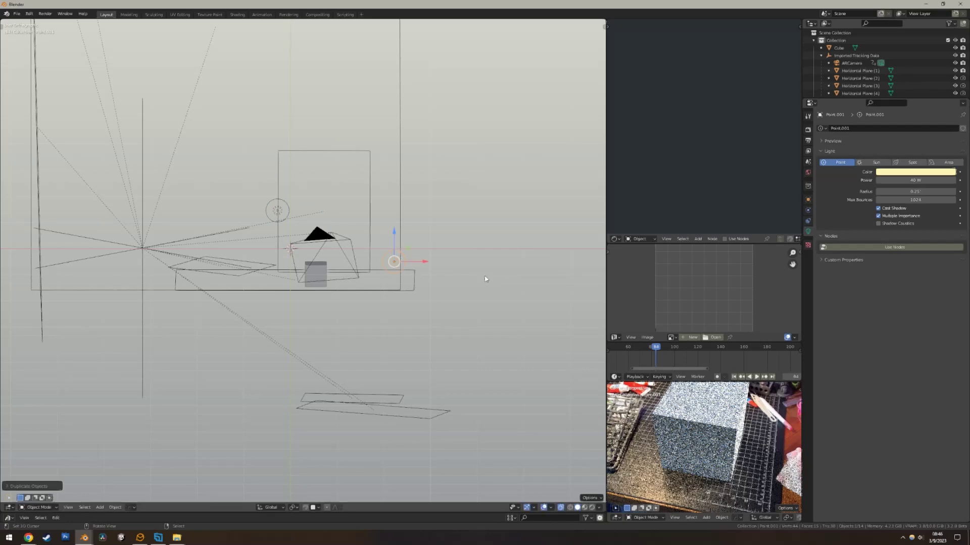
left_click(891, 172)
left_click(928, 111)
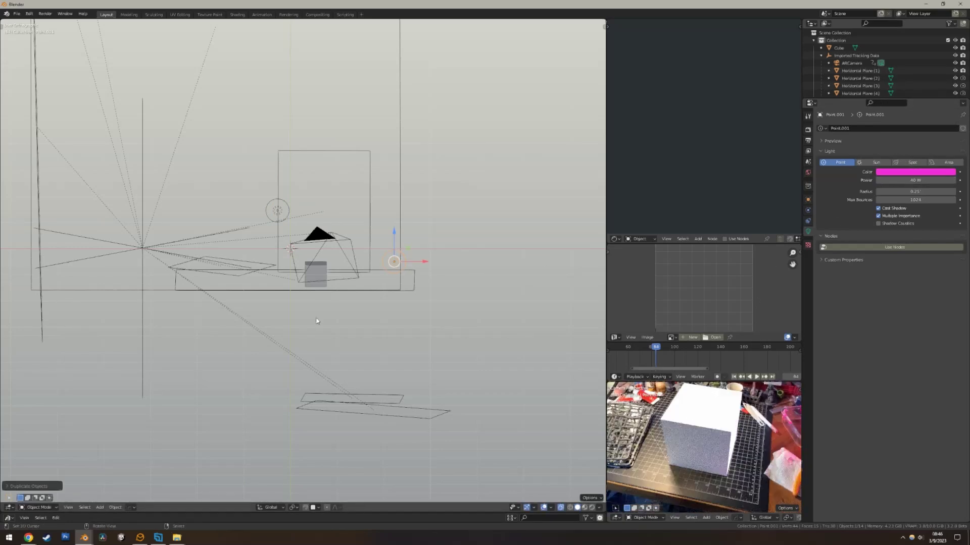
- Darken the cube's Base Color to grey
left_click(839, 47)
left_click(918, 227)
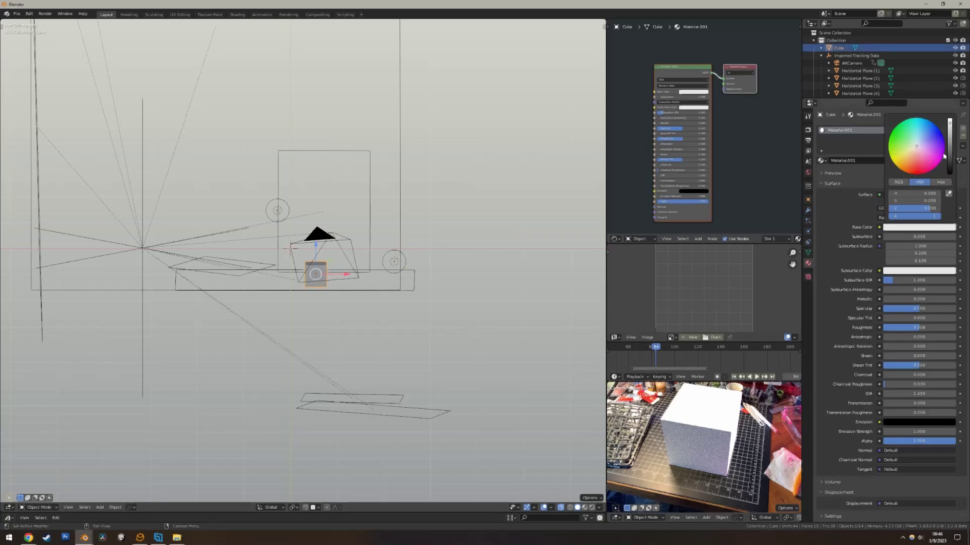
left_click(951, 143)
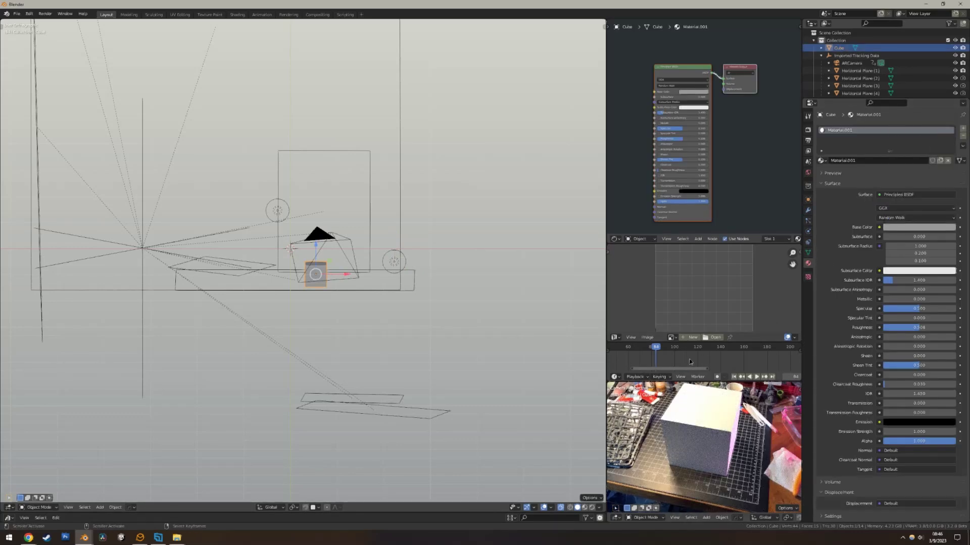
- Play the footage and scrub the timeline to frame 272
left_click(636, 358)
key("space")
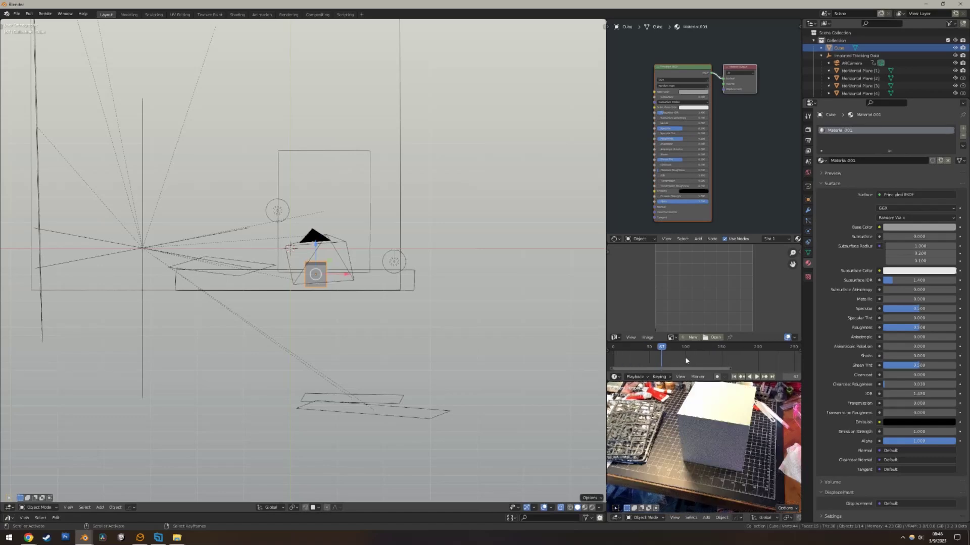
scroll(637, 358, "down", 3)
left_click_drag(637, 358, 781, 358)
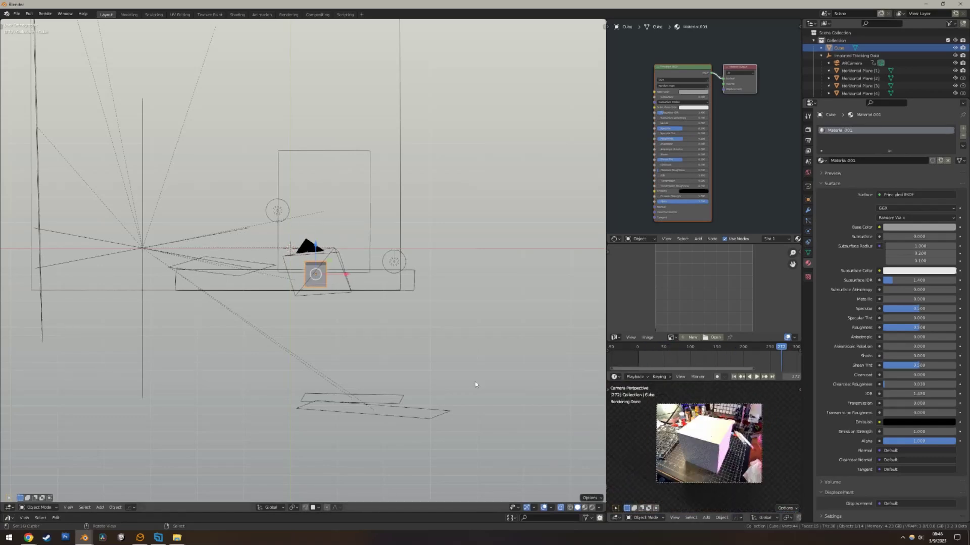
- Render frame 272 with F12 and zoom the result to inspect the pink-lit cube and shadow
key("F12")
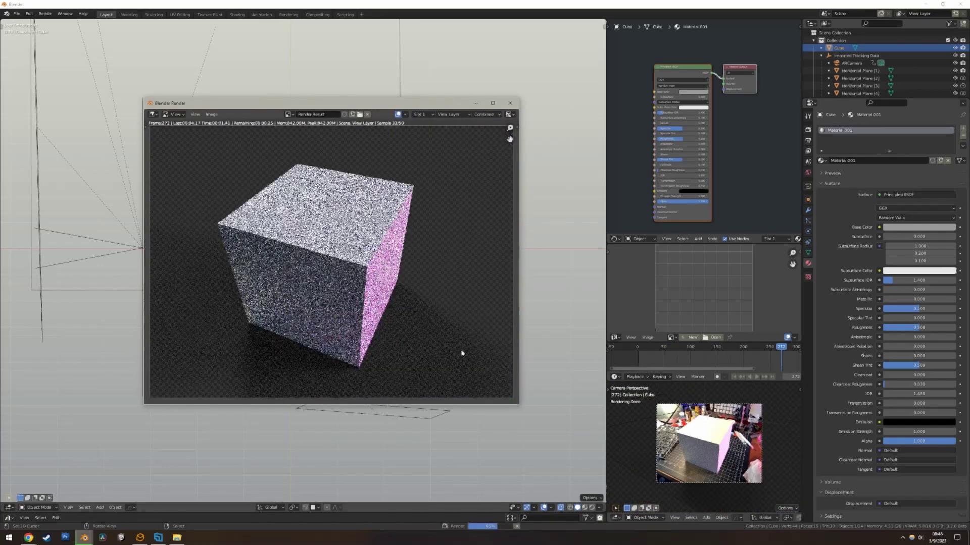
scroll(329, 323, "down", 2)
scroll(328, 323, "up", 1)
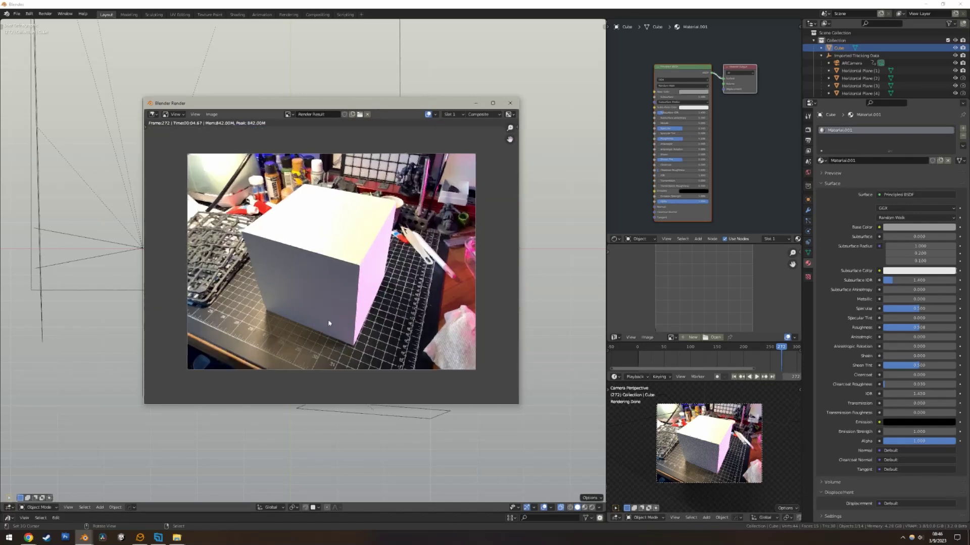
scroll(328, 323, "up", 1)
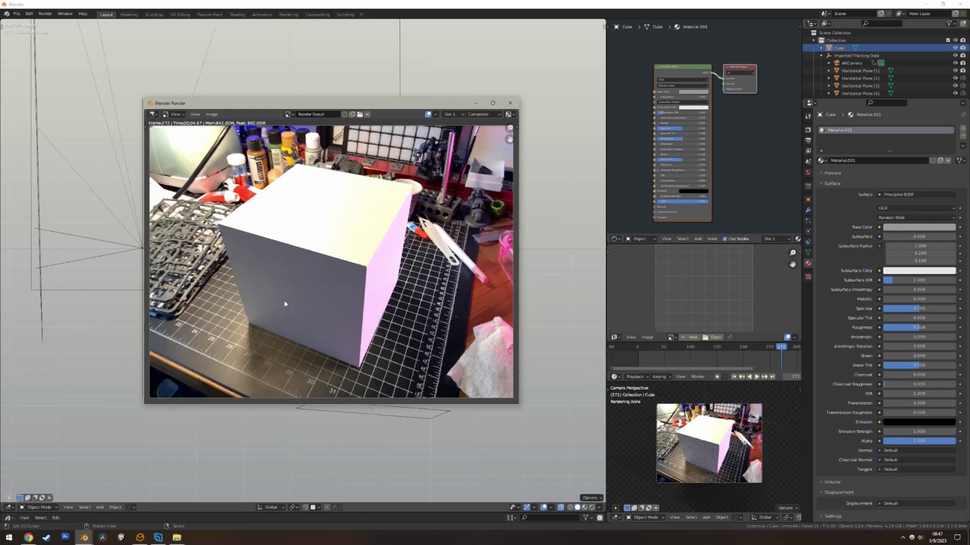
- Close the render and view Output settings: 1920×1440, frames 1–396 at 30 fps, FFmpeg video
left_click(510, 103)
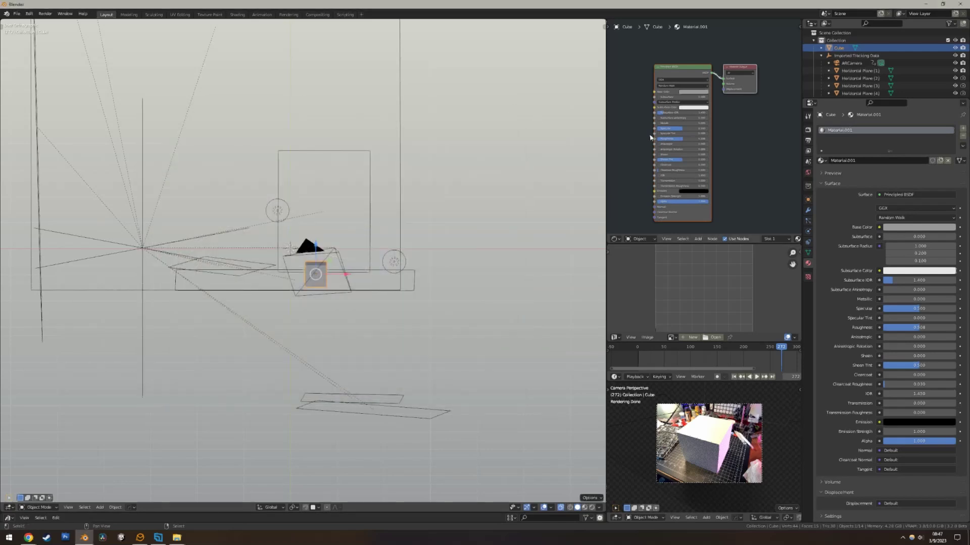
left_click(808, 141)
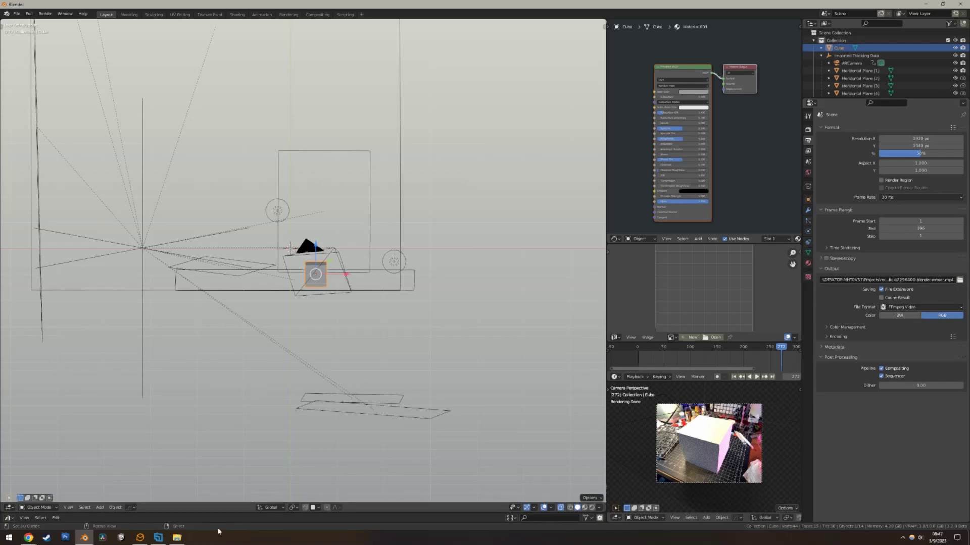
left_click(177, 537)
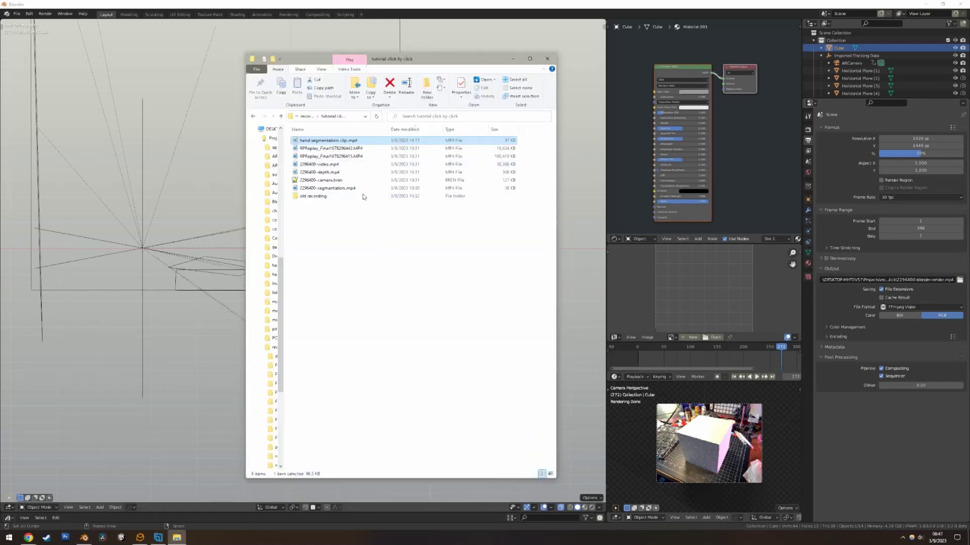
left_click(429, 16)
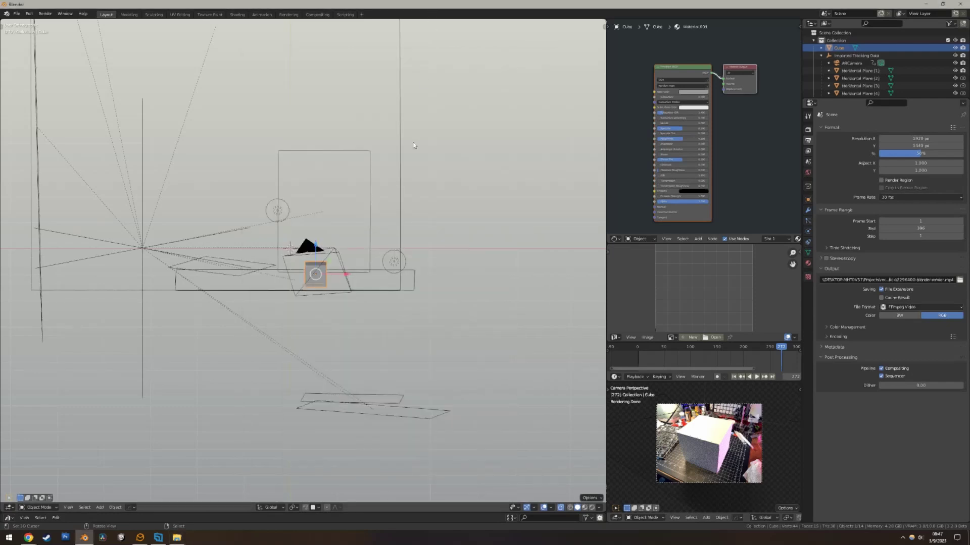
- Change the output file format from FFmpeg video to PNG, then view the Cycles render settings
middle_click_drag(356, 339, 317, 360)
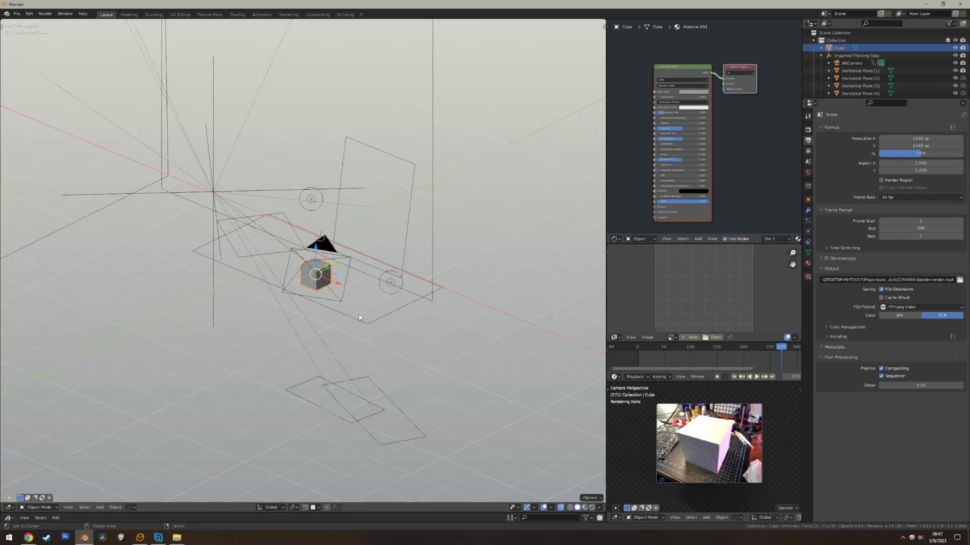
left_click(899, 307)
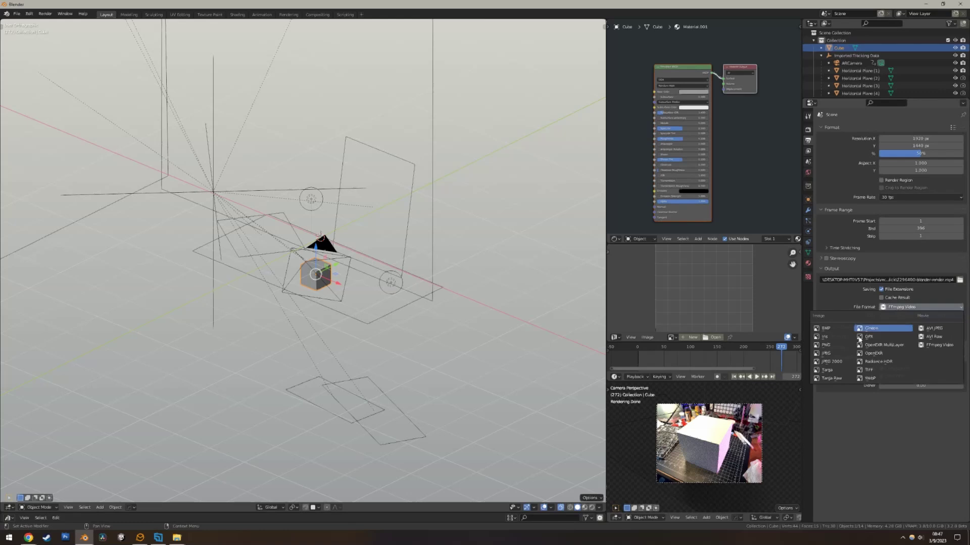
left_click(843, 341)
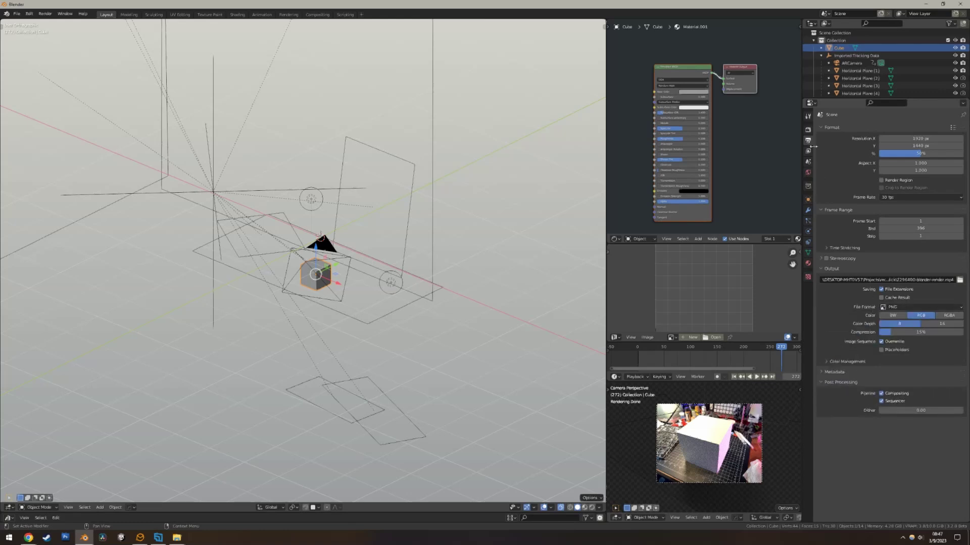
left_click(808, 130)
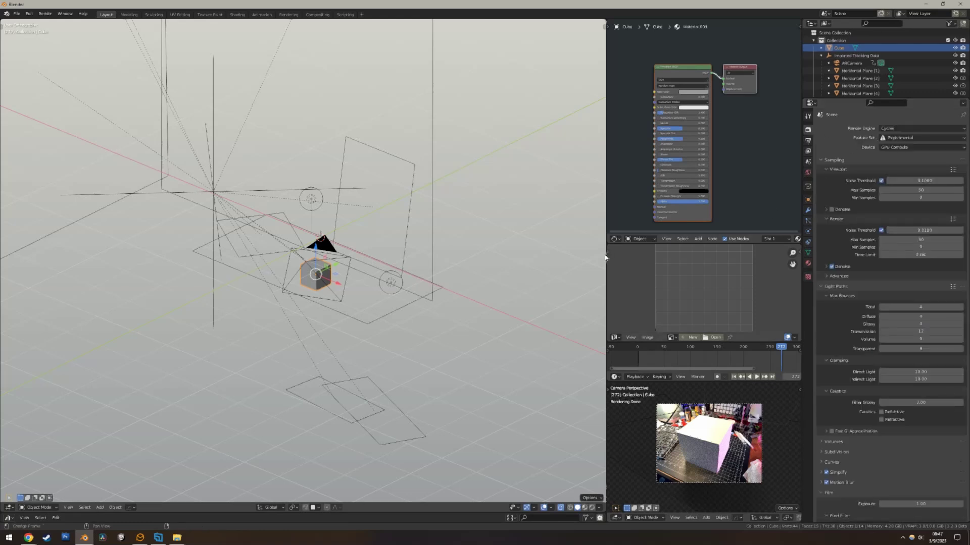